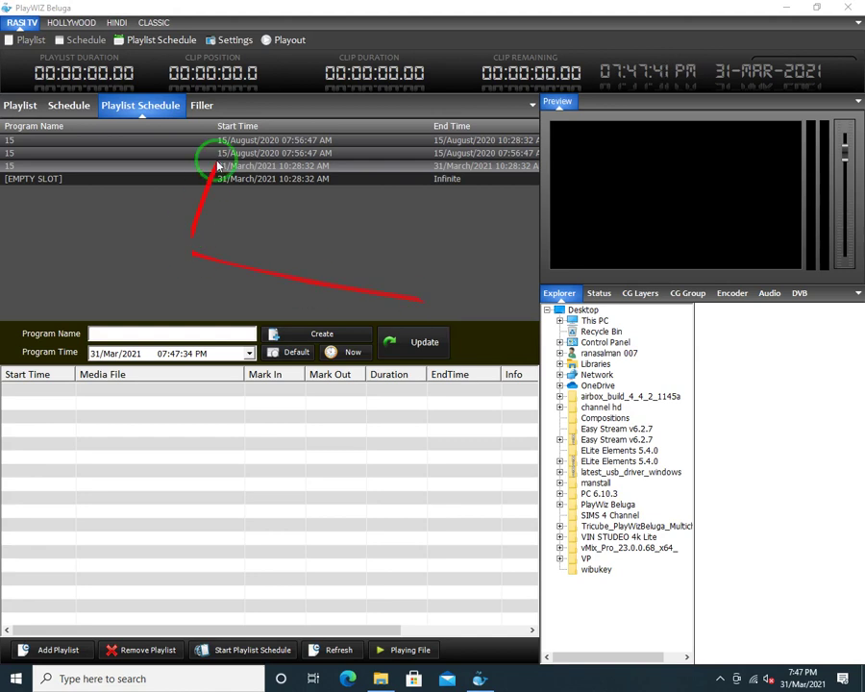
Cue the clip 20201108_152510.mp4 in the RASI TV playlist and decline the request to stop the playout
left_click(20, 105)
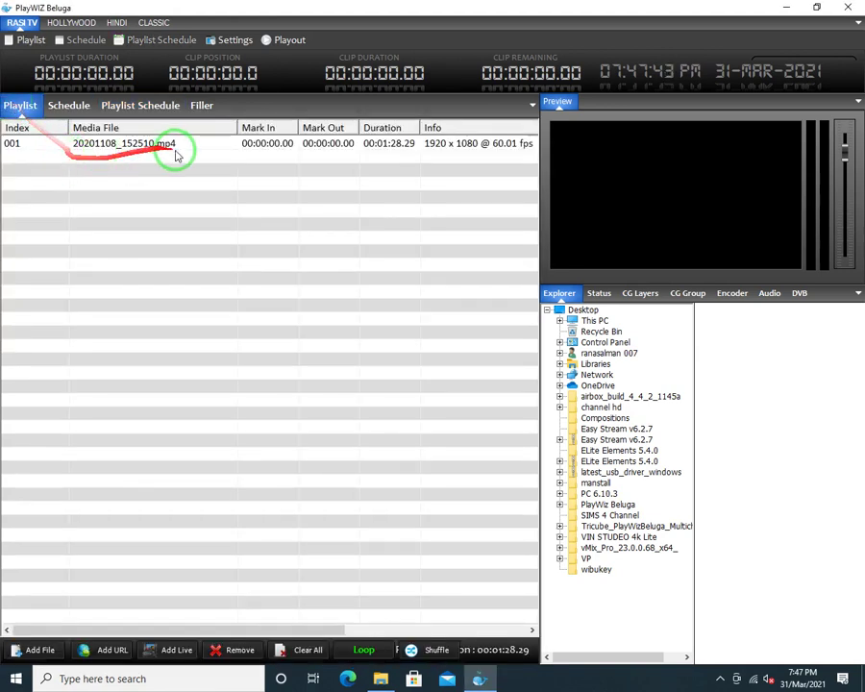
left_click(184, 147)
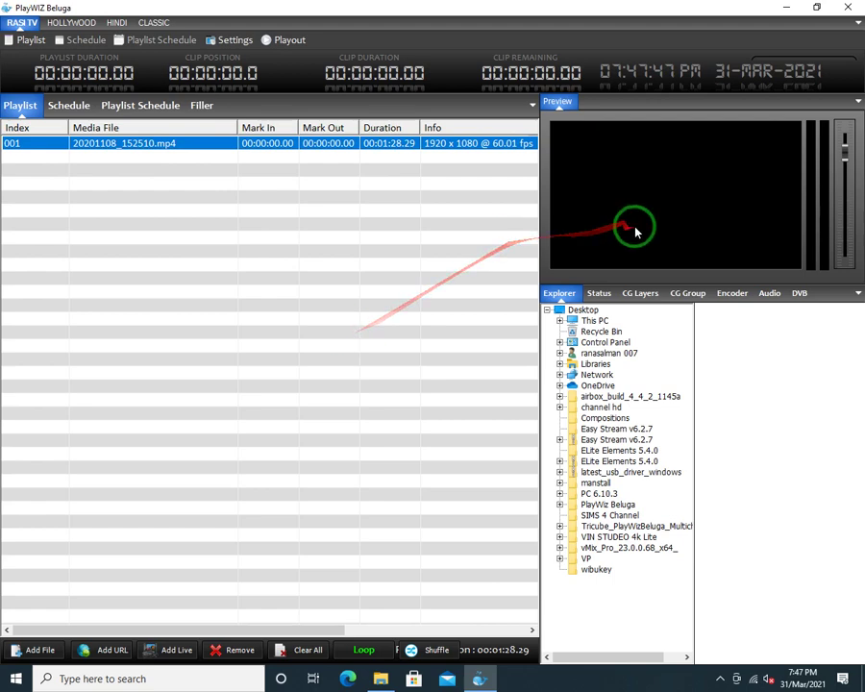
key("shift+F10")
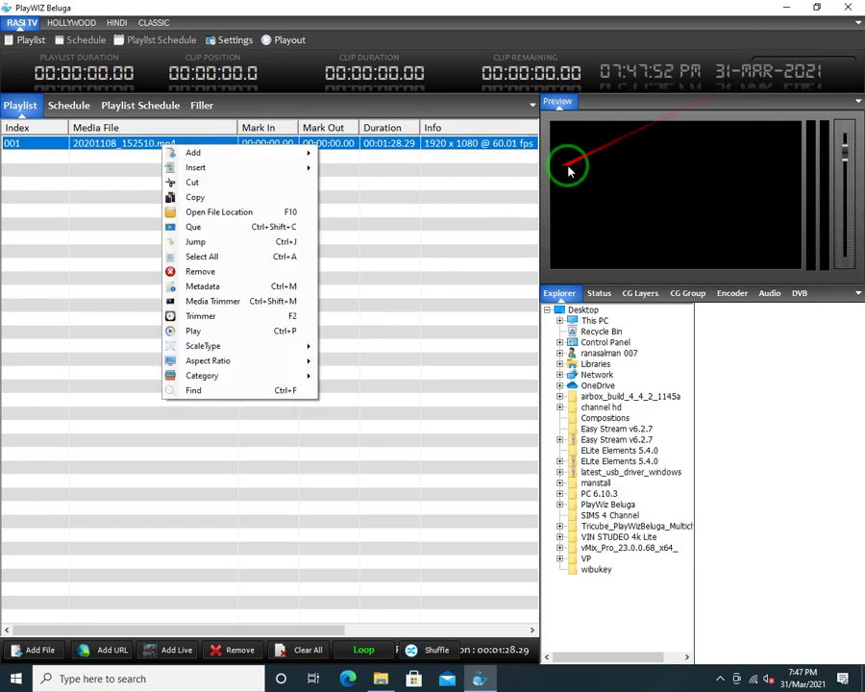
left_click(236, 229)
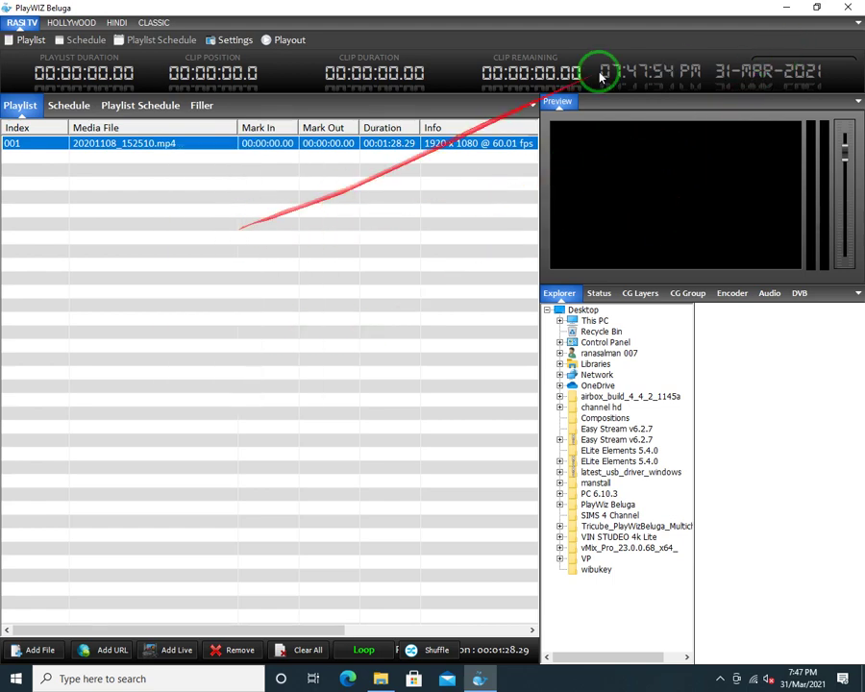
left_click(775, 60)
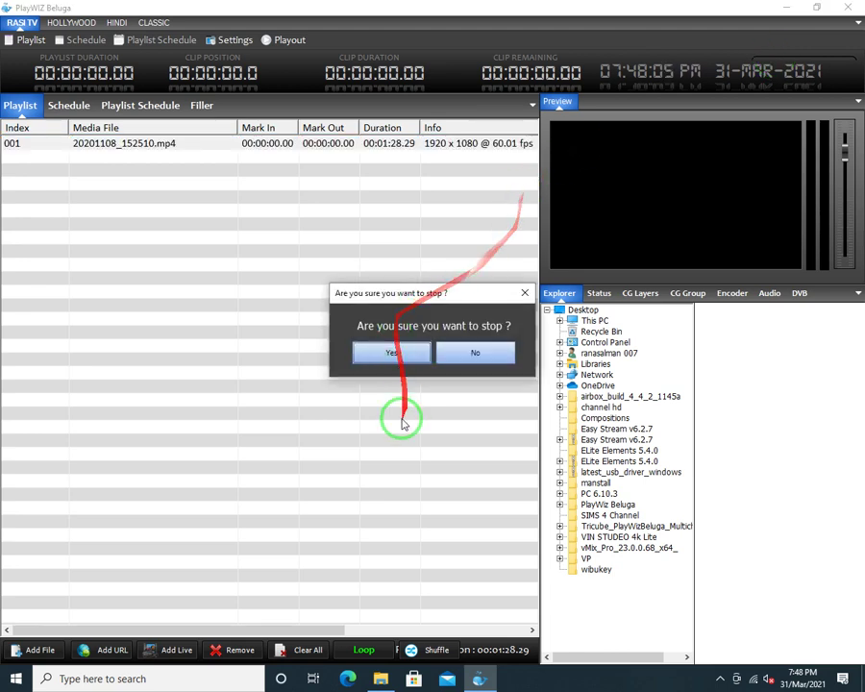
left_click(481, 352)
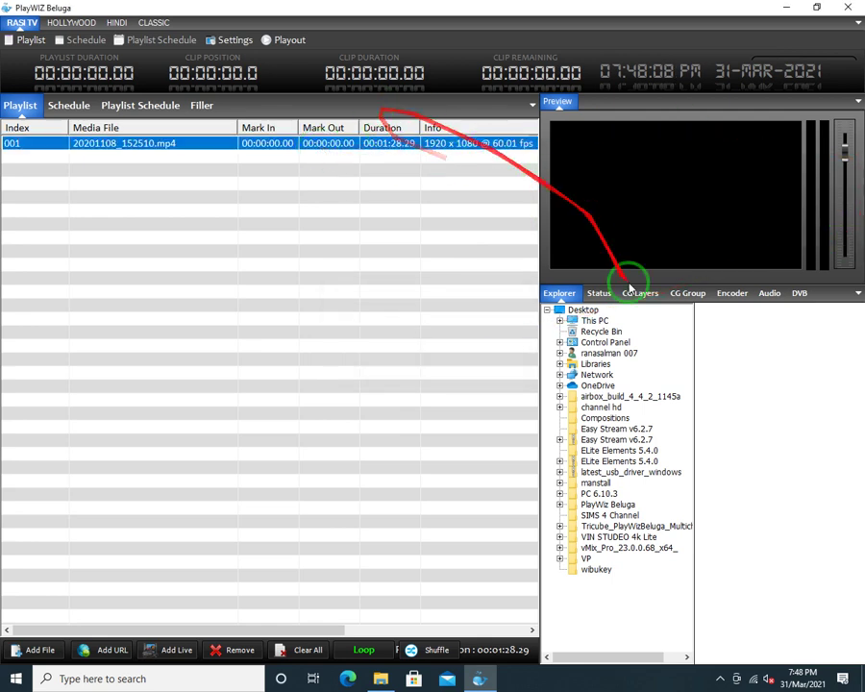
Check the RASI TV status and CG layers, and cue the playlist clip 20201108_152510.mp4 again
left_click(596, 294)
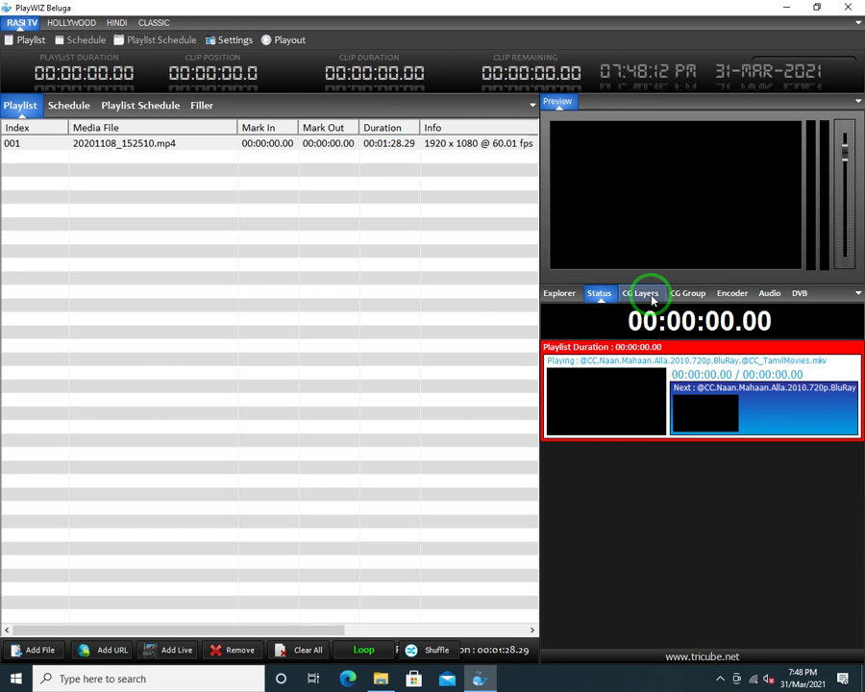
left_click(650, 294)
left_click(562, 294)
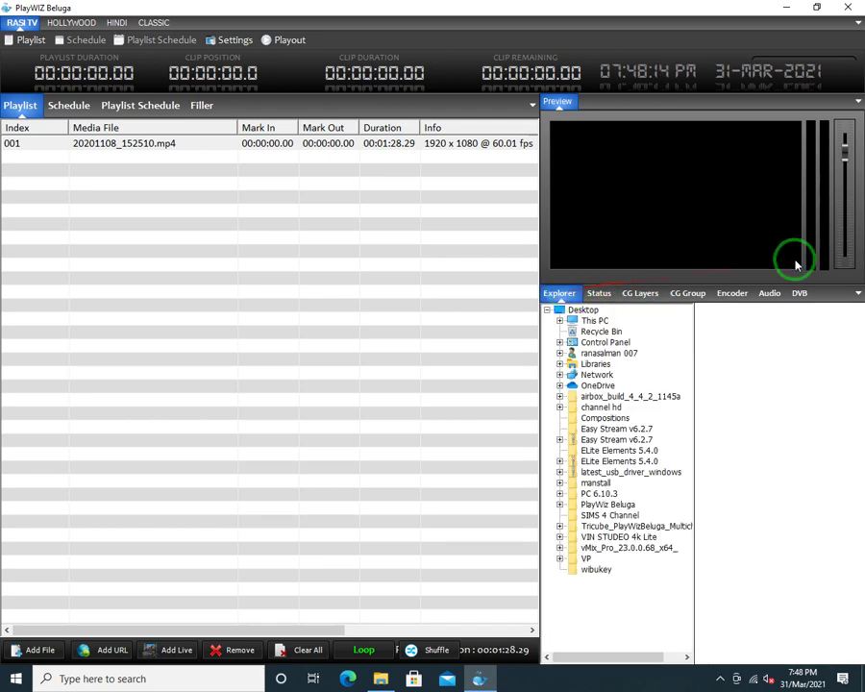
left_click(33, 146)
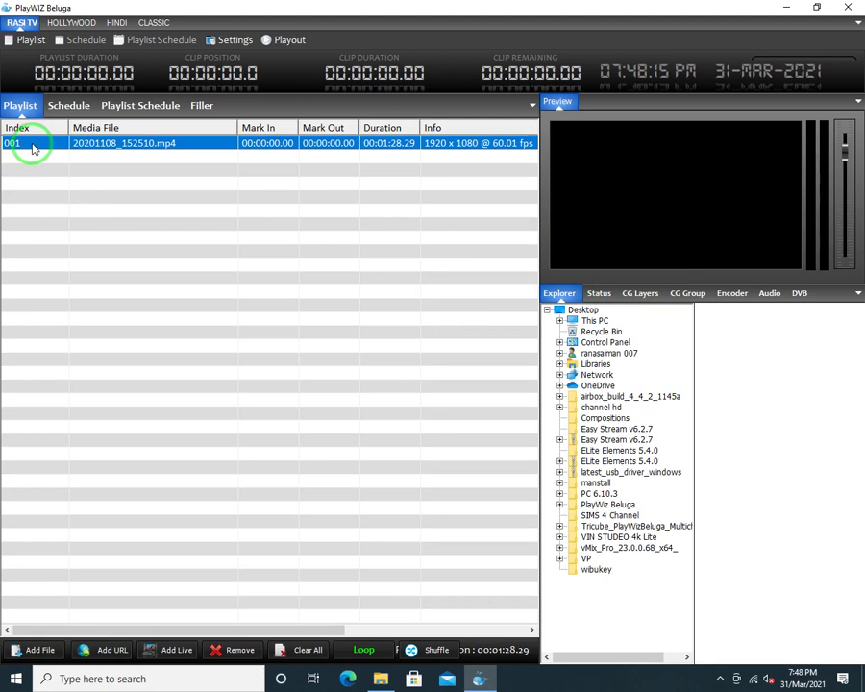
right_click(34, 146)
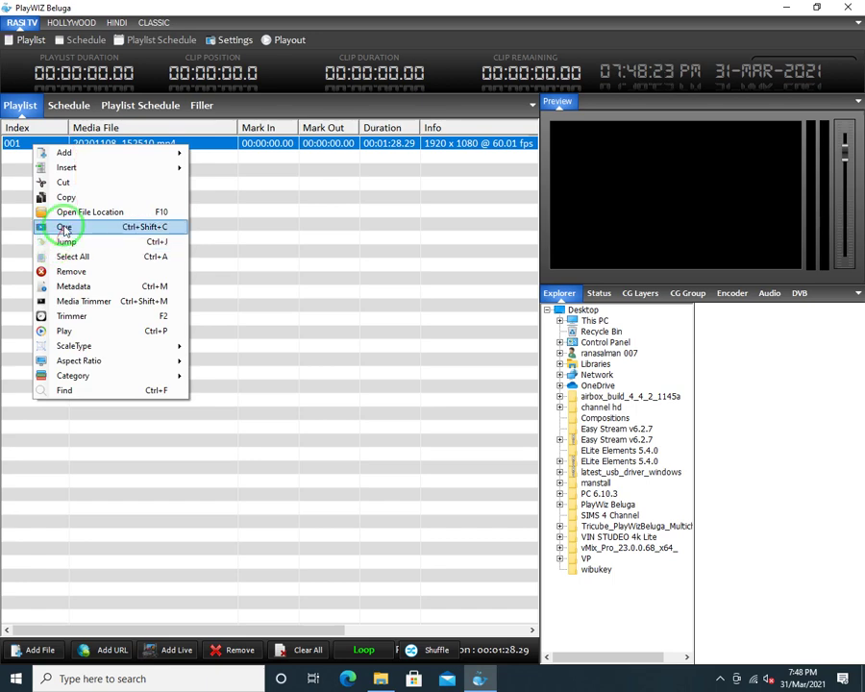
left_click(63, 228)
Remove both existing clips from the RASI TV filler list
left_click(70, 105)
left_click(137, 105)
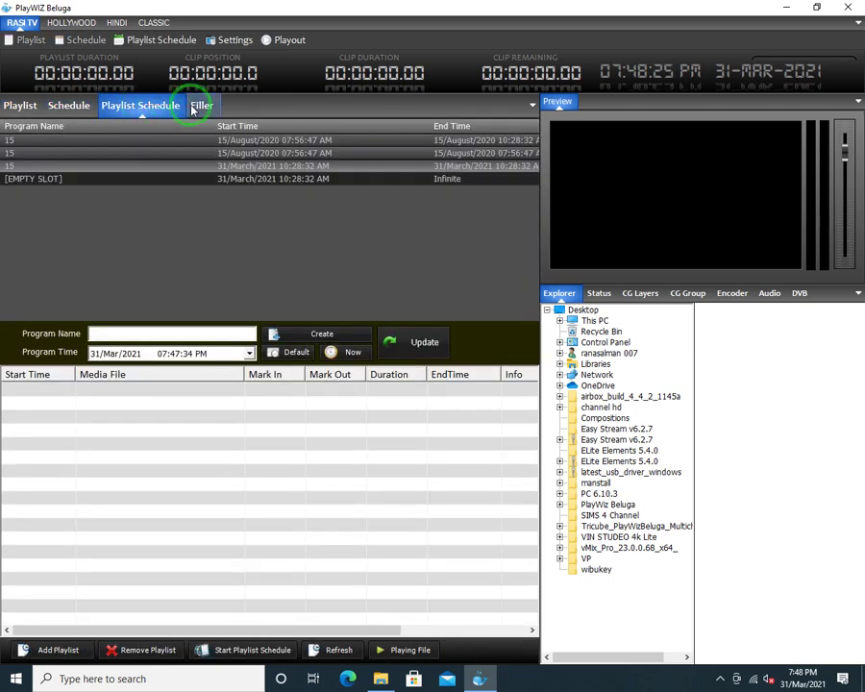
left_click(192, 108)
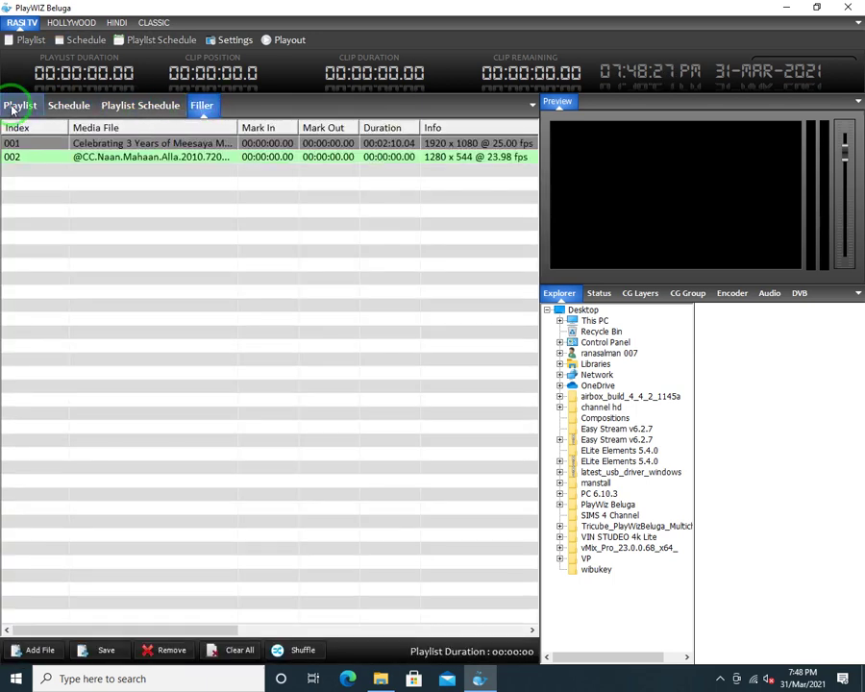
left_click_drag(135, 221, 65, 147)
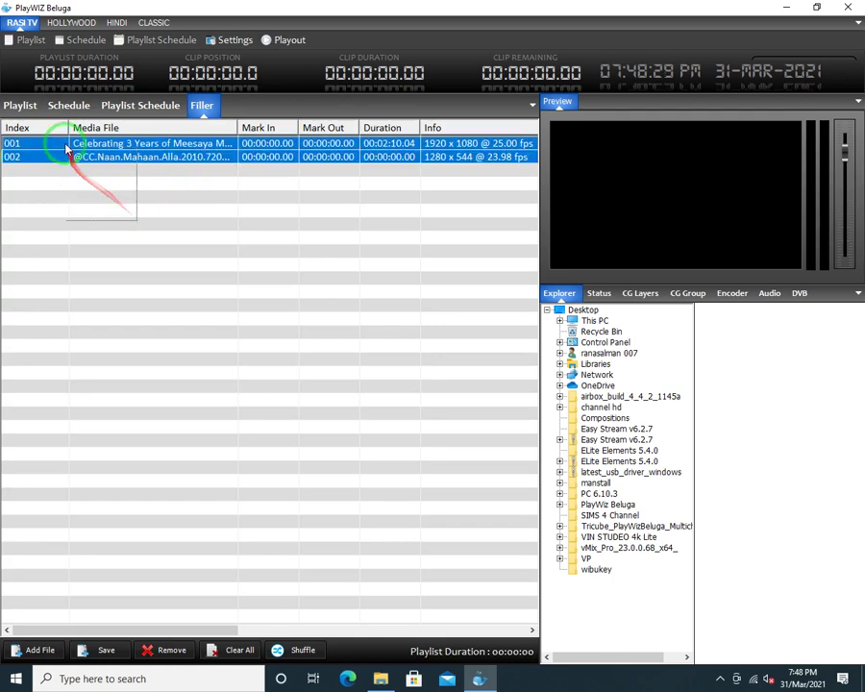
left_click(95, 156)
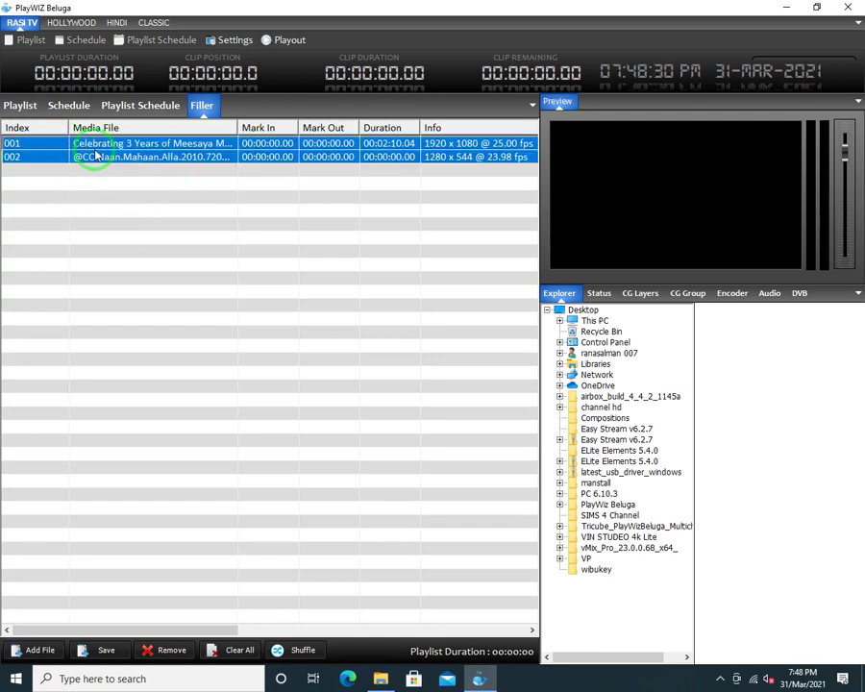
right_click(95, 156)
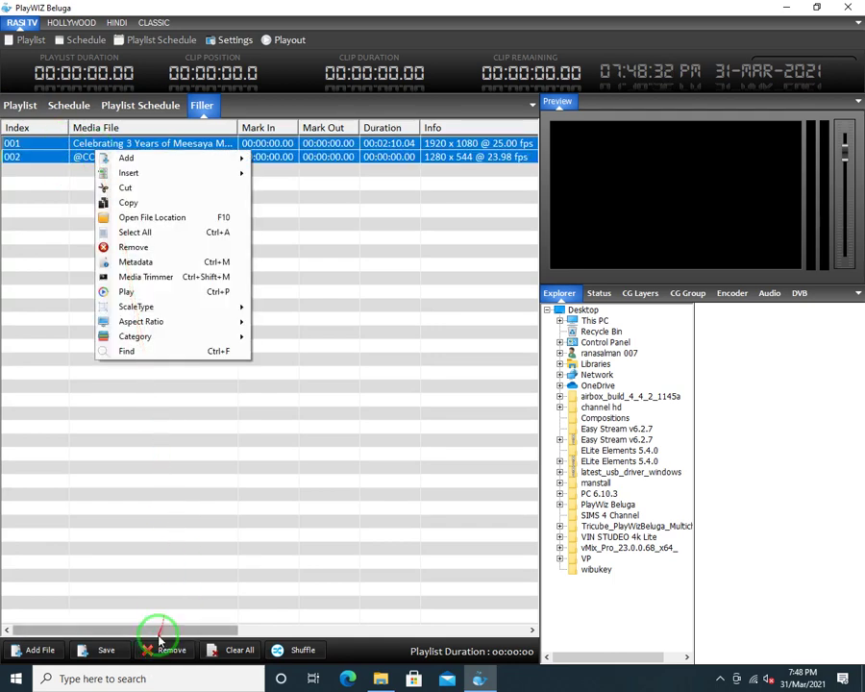
left_click(161, 247)
Add the media file 20201119_125157.mp4 to the RASI TV filler list and select it
left_click(17, 650)
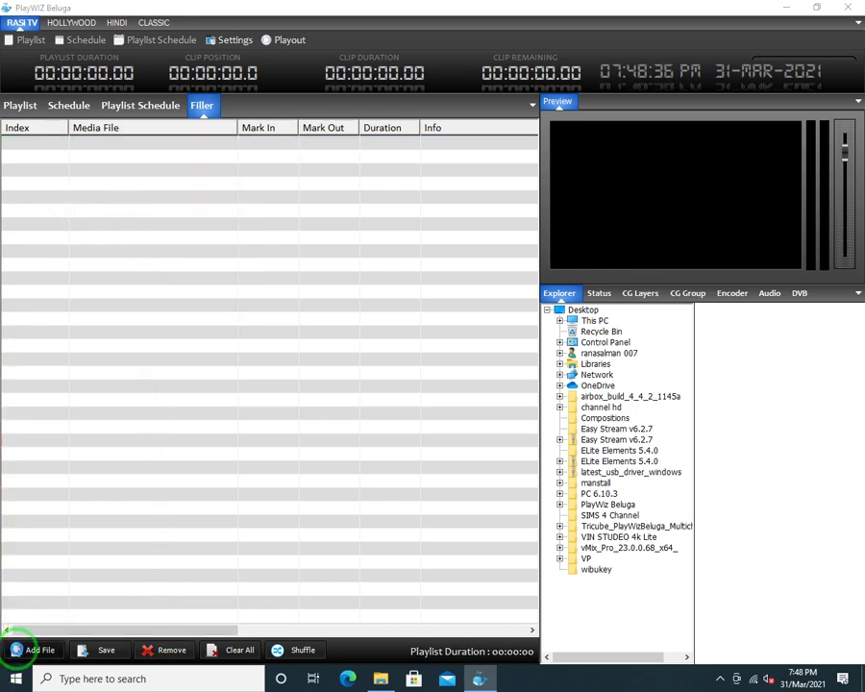
double_click(157, 136)
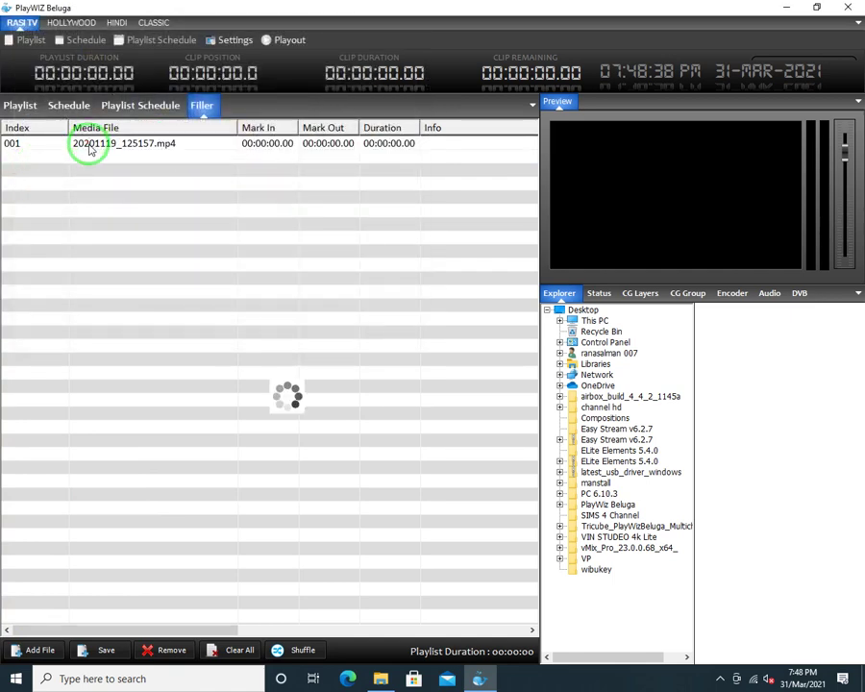
left_click(90, 149)
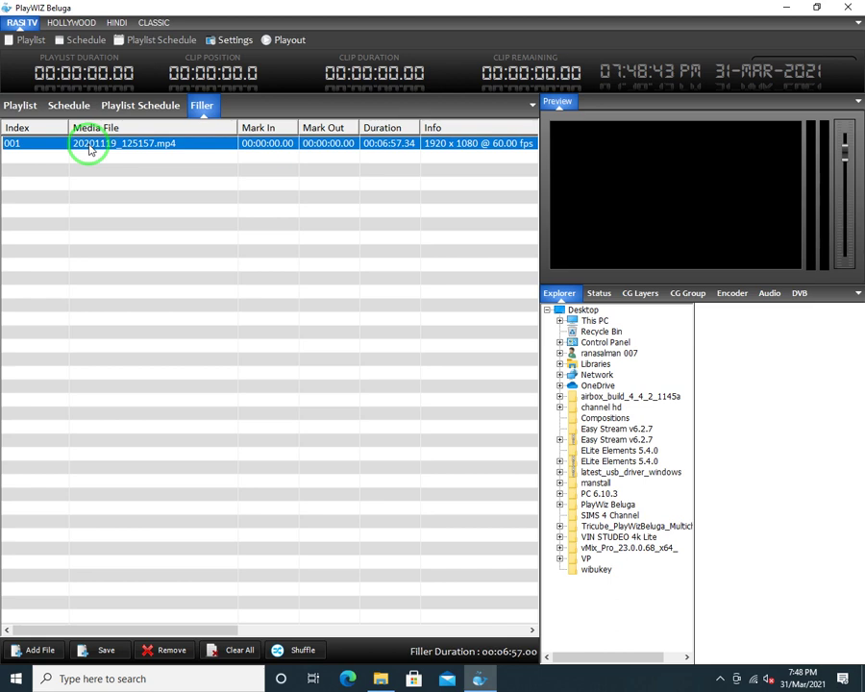
Examine the RASI TV playout status and the options available for the filler clip
right_click(89, 147)
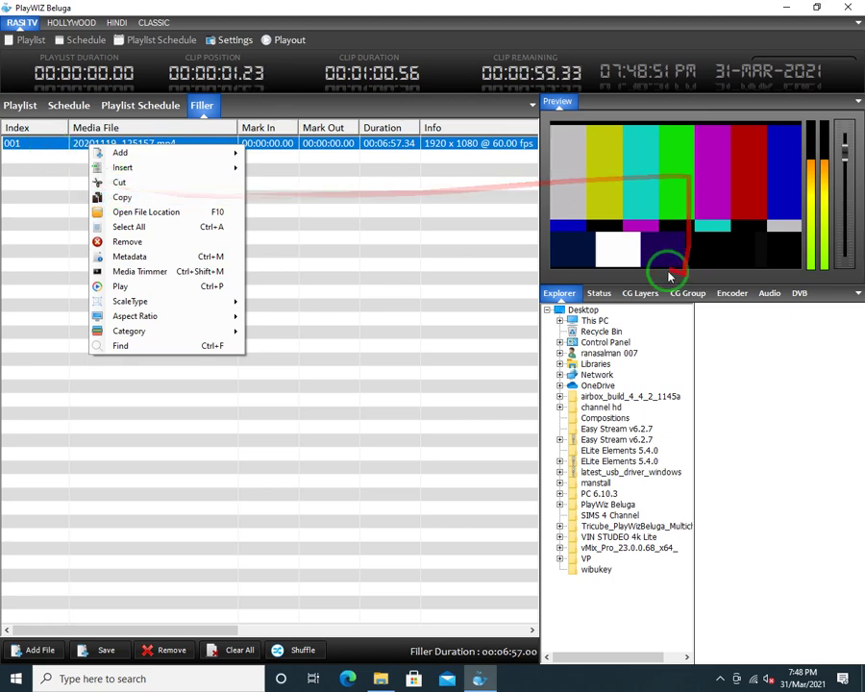
left_click(597, 292)
left_click(639, 293)
left_click(594, 293)
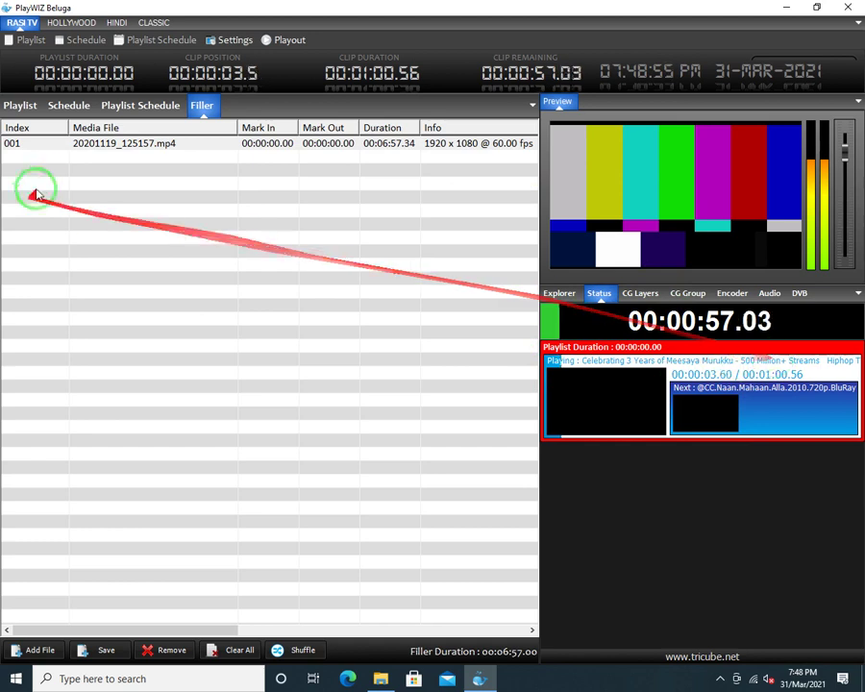
left_click(29, 146)
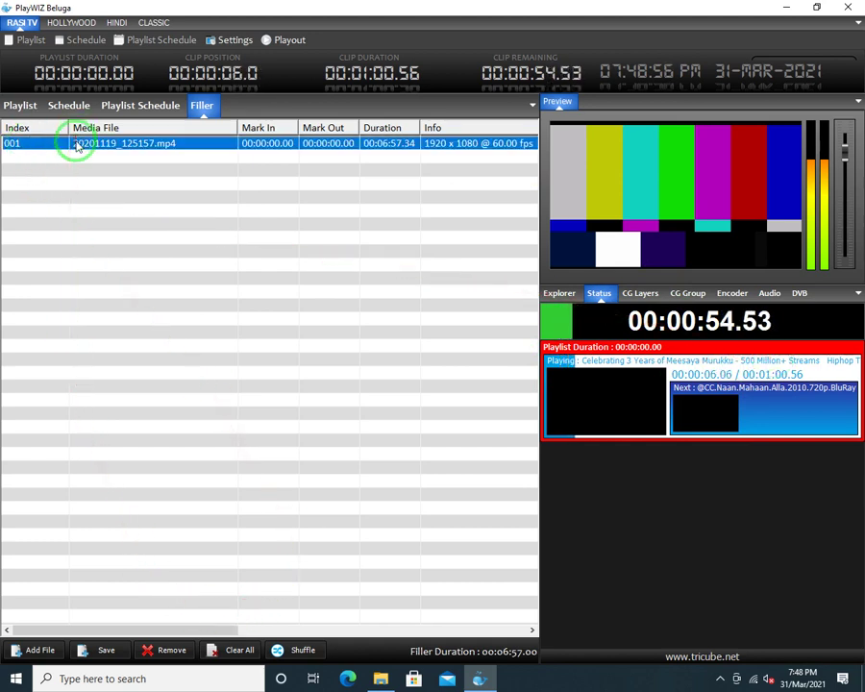
right_click(15, 106)
mouse_move(16, 106)
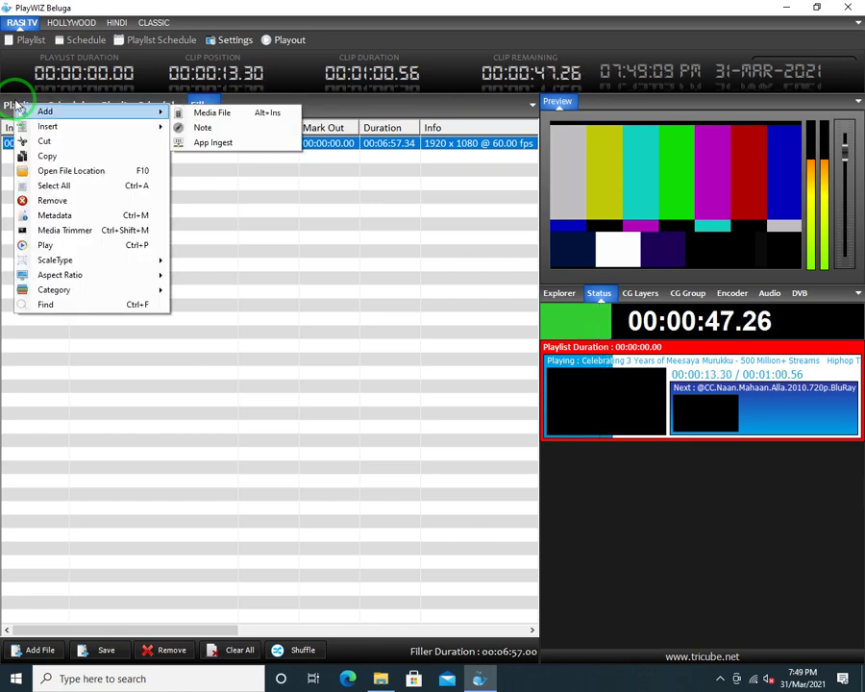
left_click(56, 200)
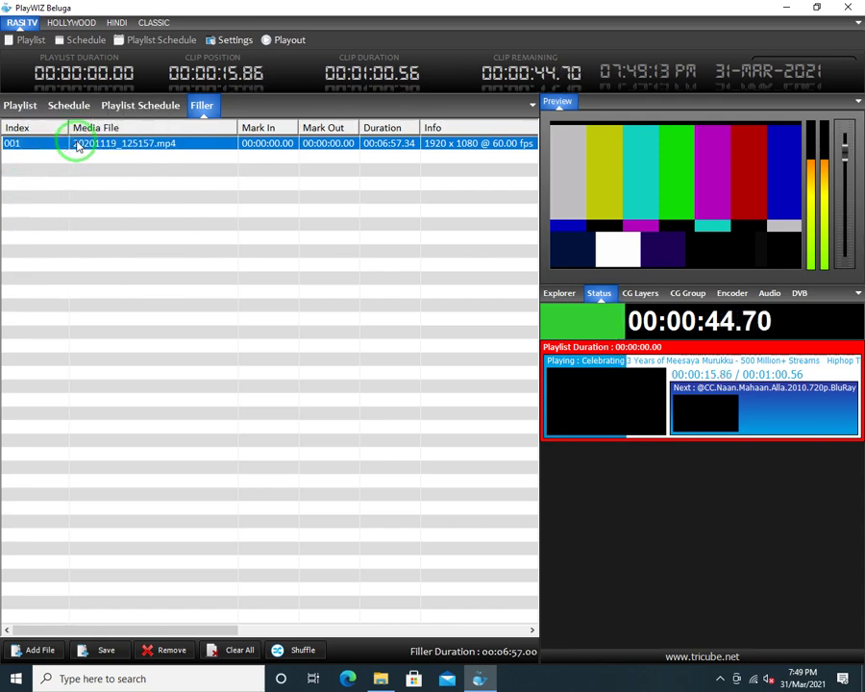
Cue 20201108_152510.mp4 in the RASI TV playlist during playout and return to the file explorer
left_click(16, 107)
left_click(44, 148)
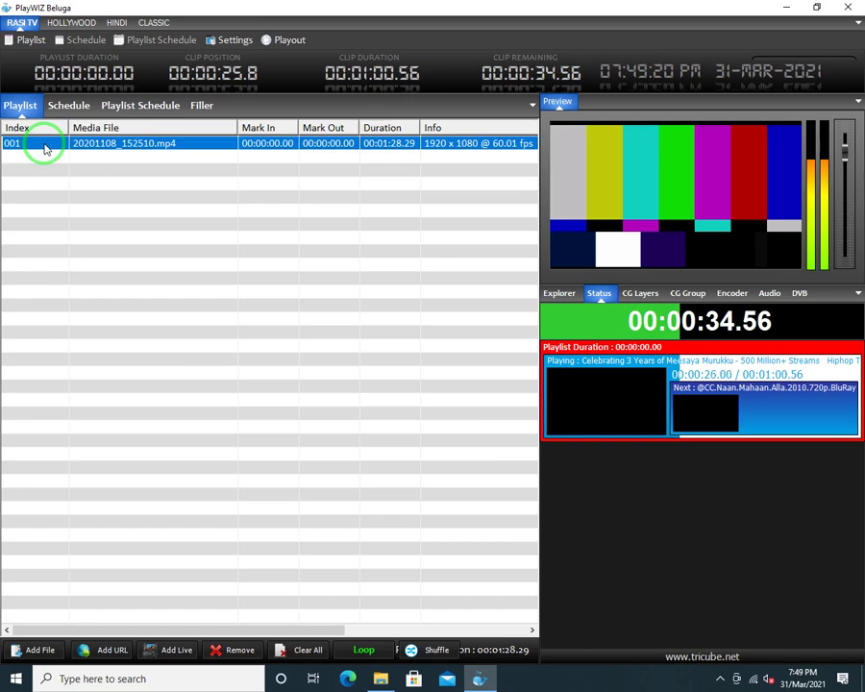
right_click(44, 148)
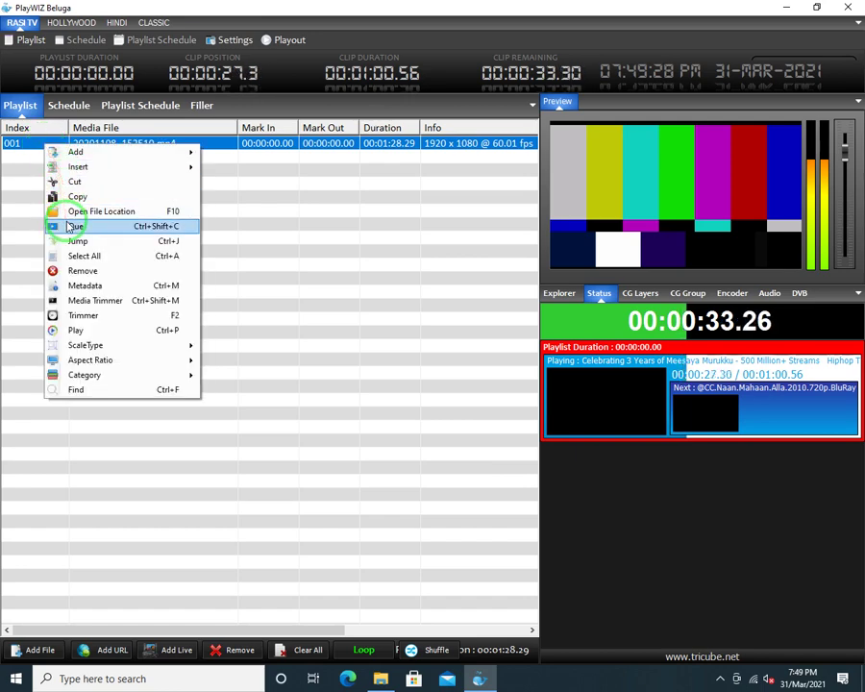
left_click(67, 227)
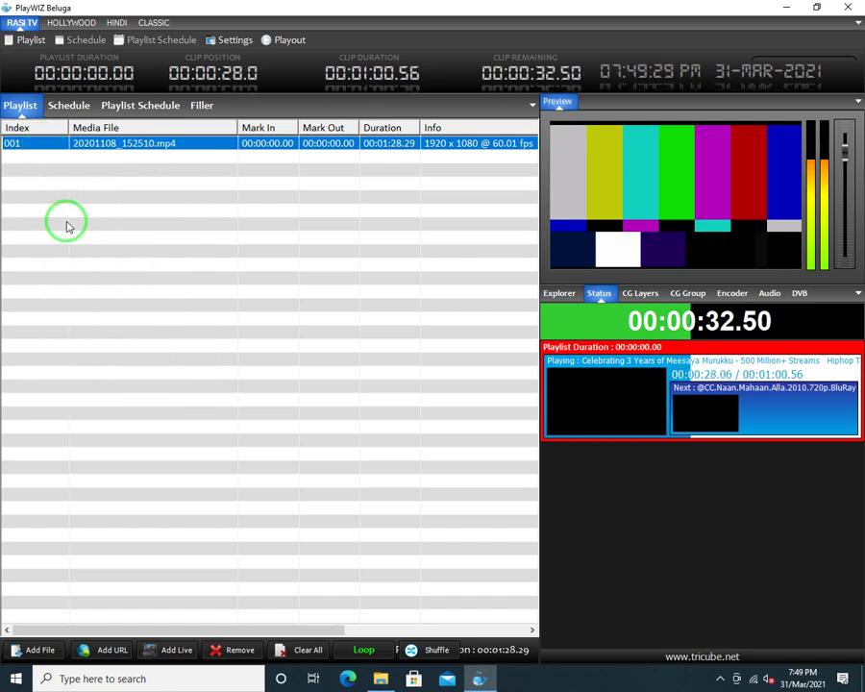
left_click(560, 295)
Look through the filler lists of the CLASSIC and HINDI channels and the playlist of the HOLLYWOOD channel
left_click(152, 22)
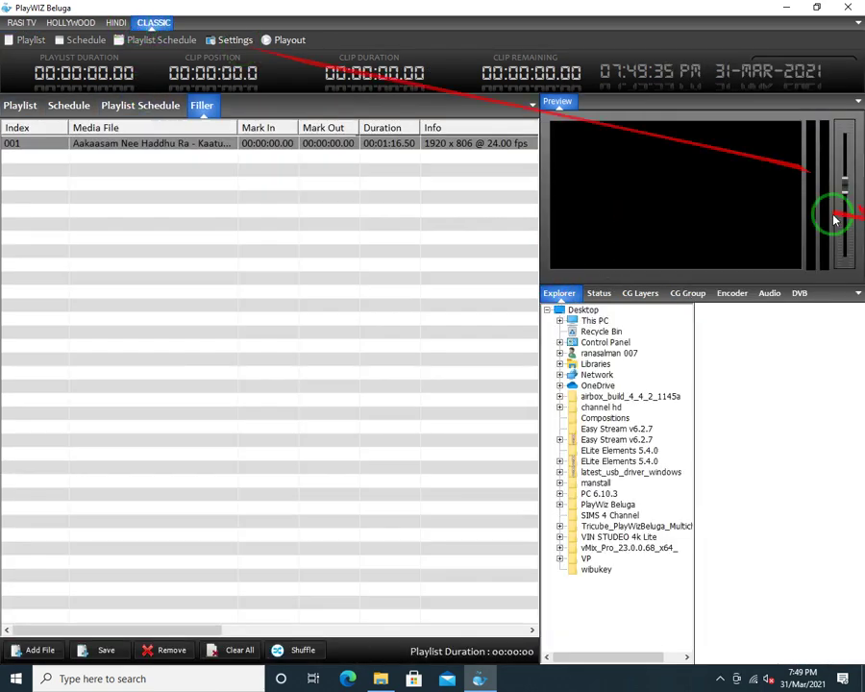
left_click(111, 19)
left_click(69, 27)
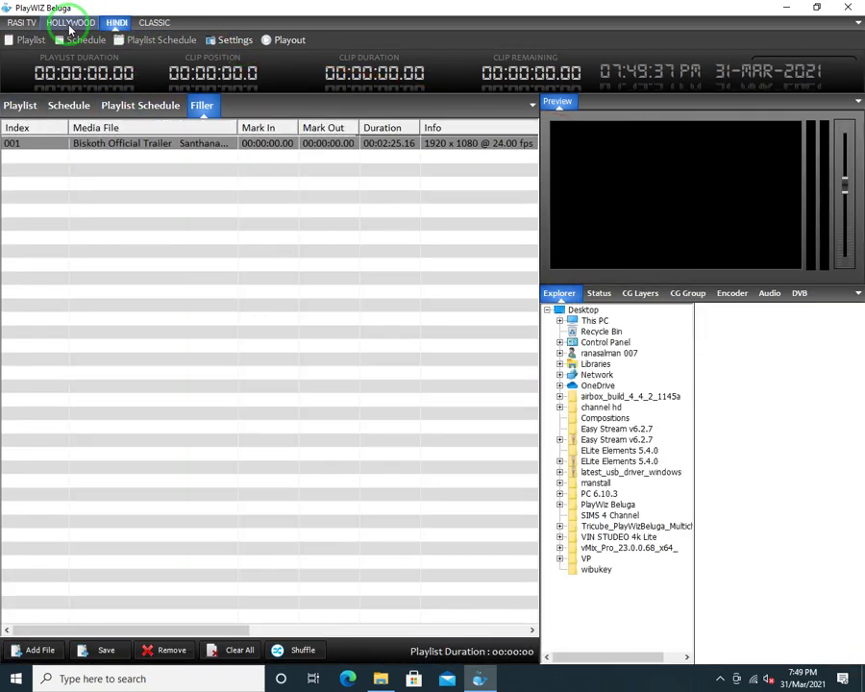
left_click(131, 149)
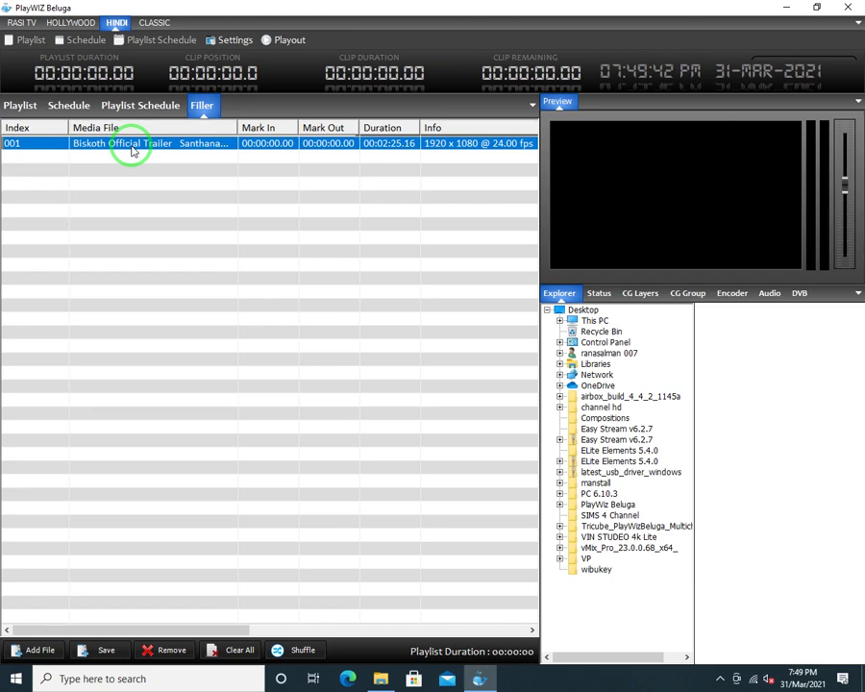
left_click(71, 24)
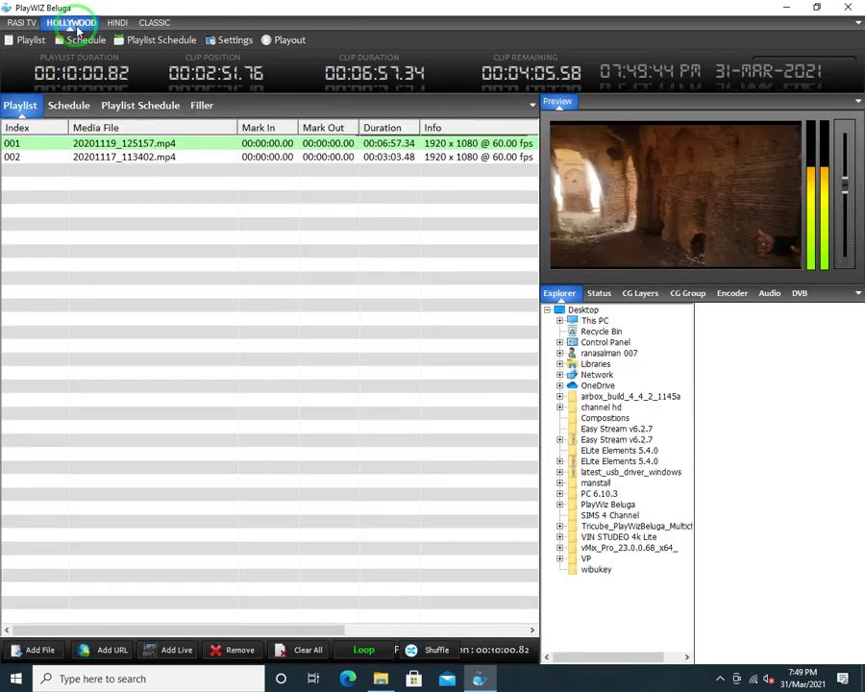
left_click(161, 228)
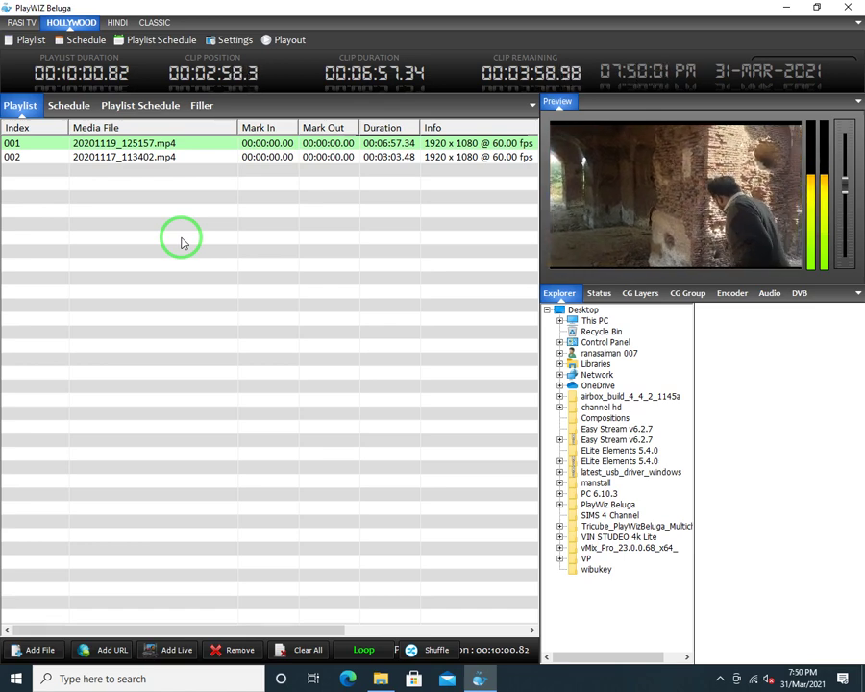
Examine the HOLLYWOOD channel's playback status, CG layers, CG groups and encoder settings
left_click(599, 292)
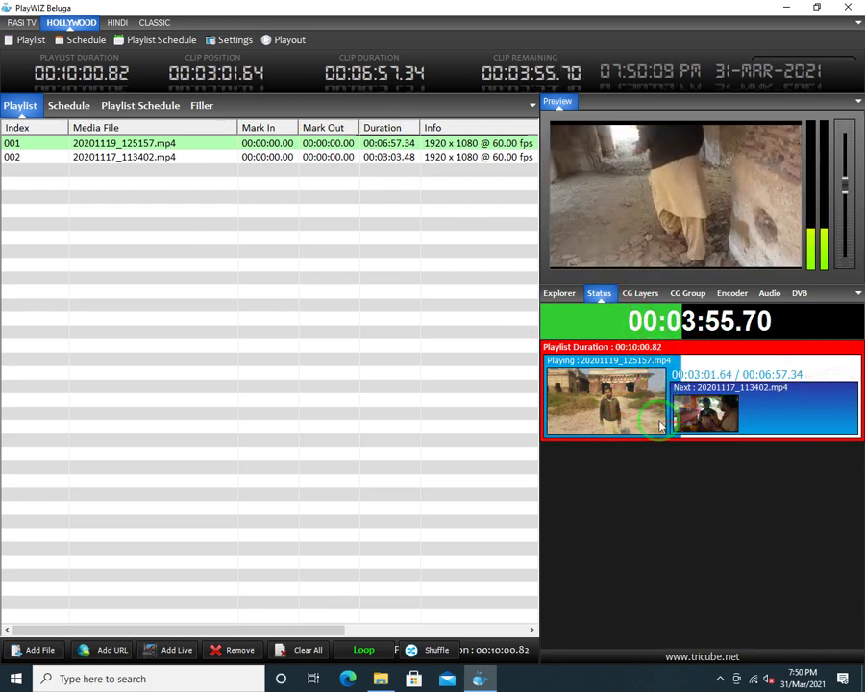
left_click(638, 294)
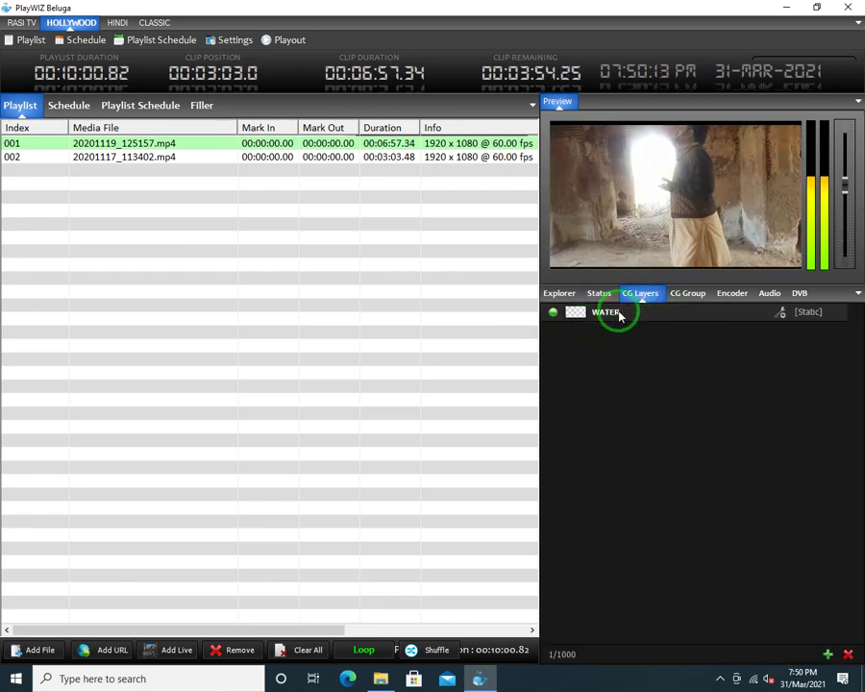
left_click(696, 298)
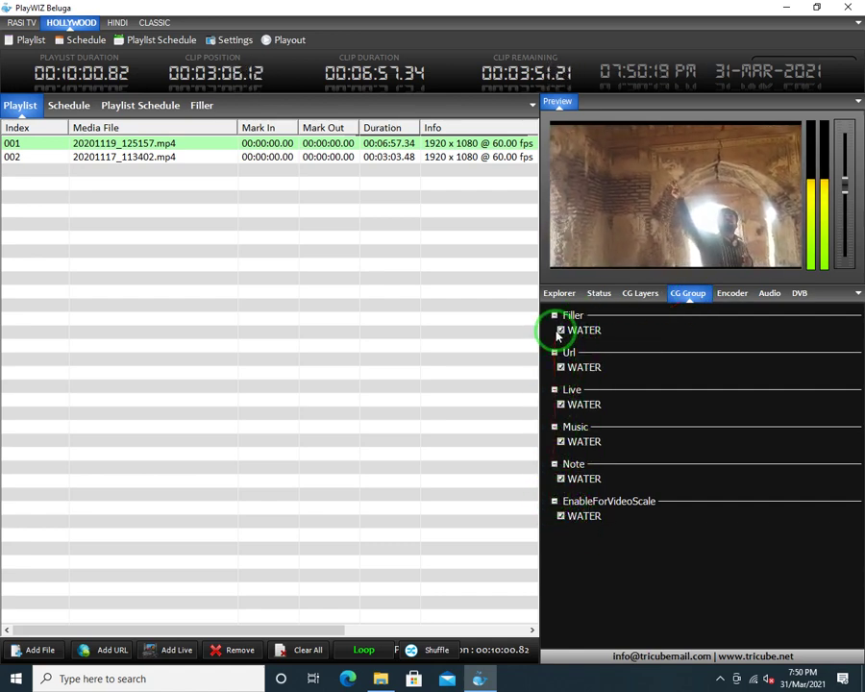
left_click(732, 293)
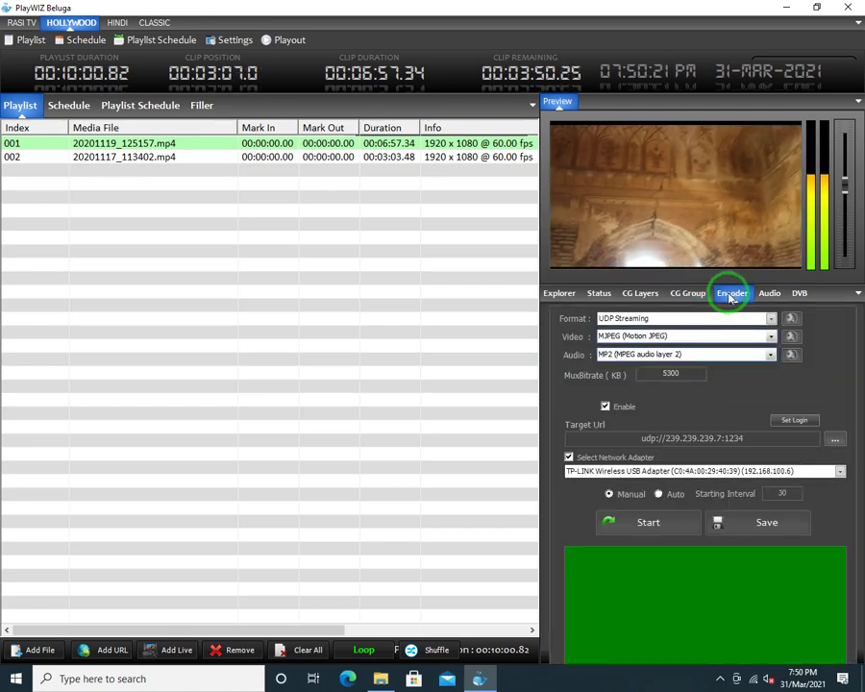
Select the TP-LINK Wireless USB Adapter in the HOLLYWOOD channel's encoder settings and look through the available output formats
left_click(841, 471)
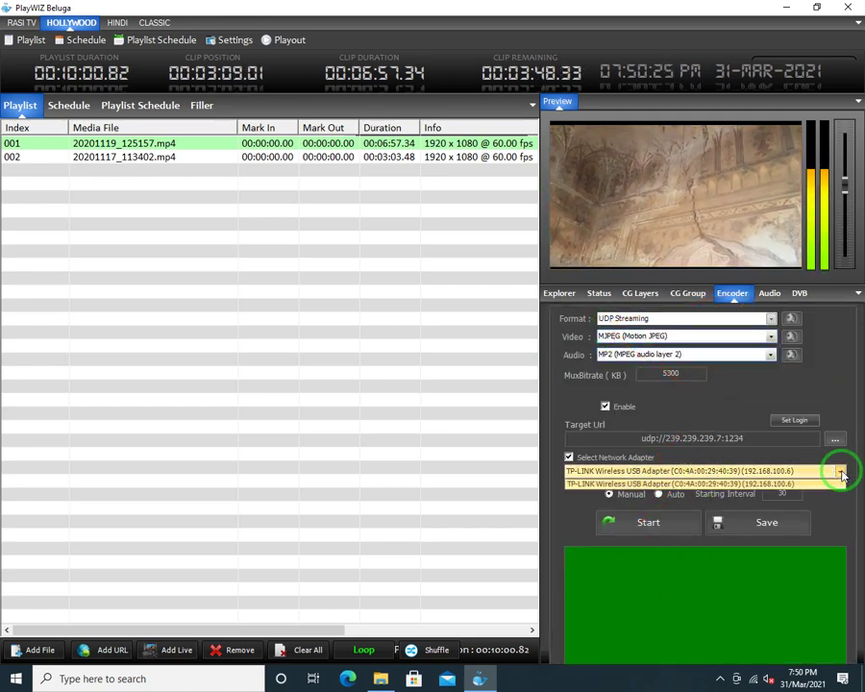
left_click(826, 484)
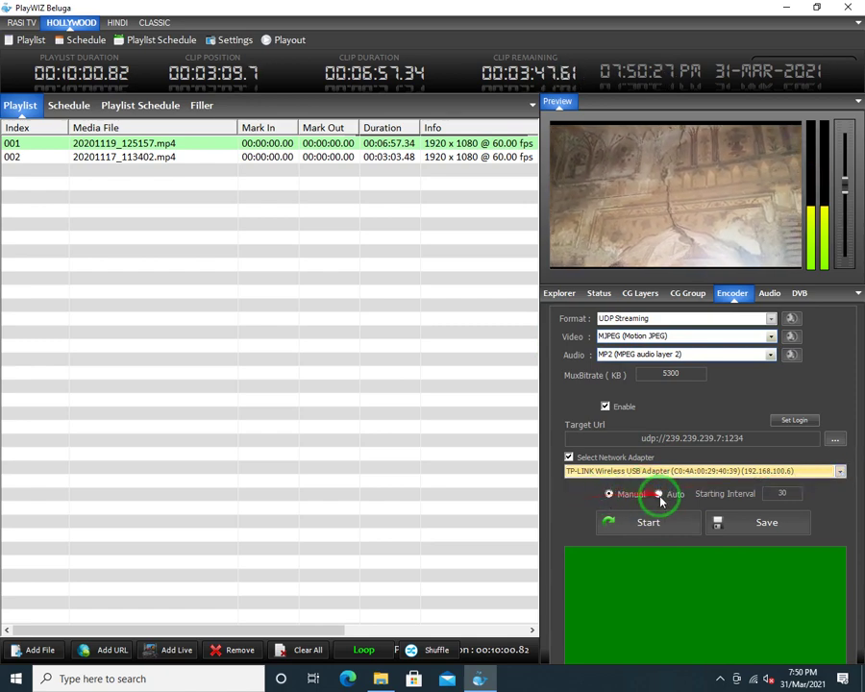
left_click(771, 319)
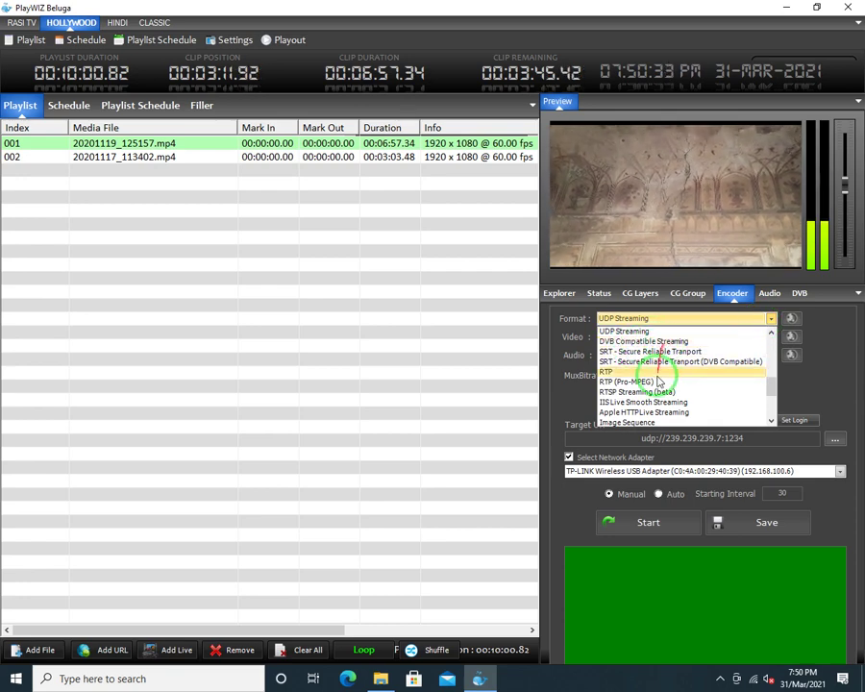
scroll(662, 399, "down", 3)
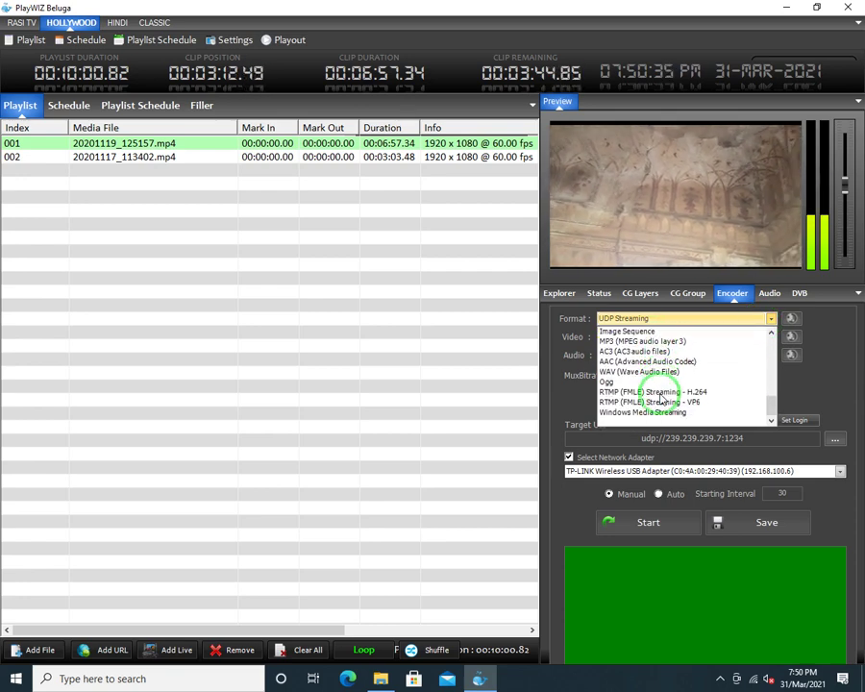
scroll(661, 400, "up", 1)
scroll(654, 394, "up", 6)
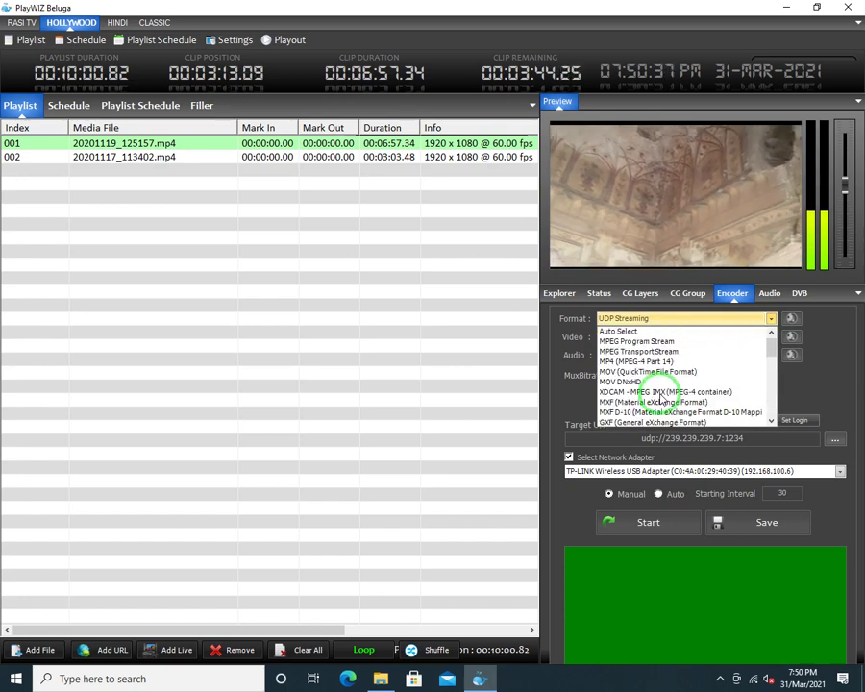
left_click(770, 294)
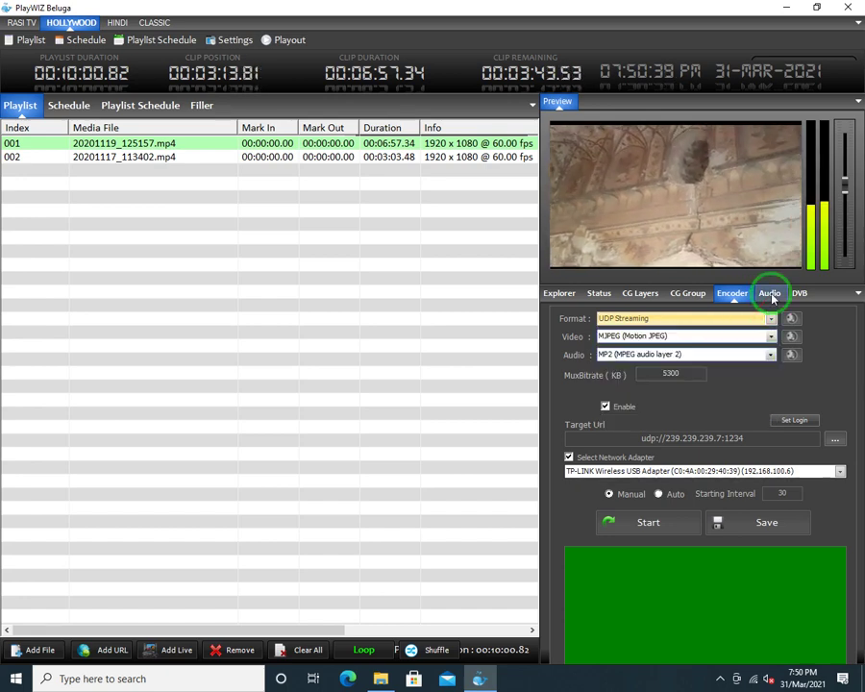
Examine the HOLLYWOOD channel's audio meters and DVB settings, then look back through its other panels to the file explorer
left_click(771, 296)
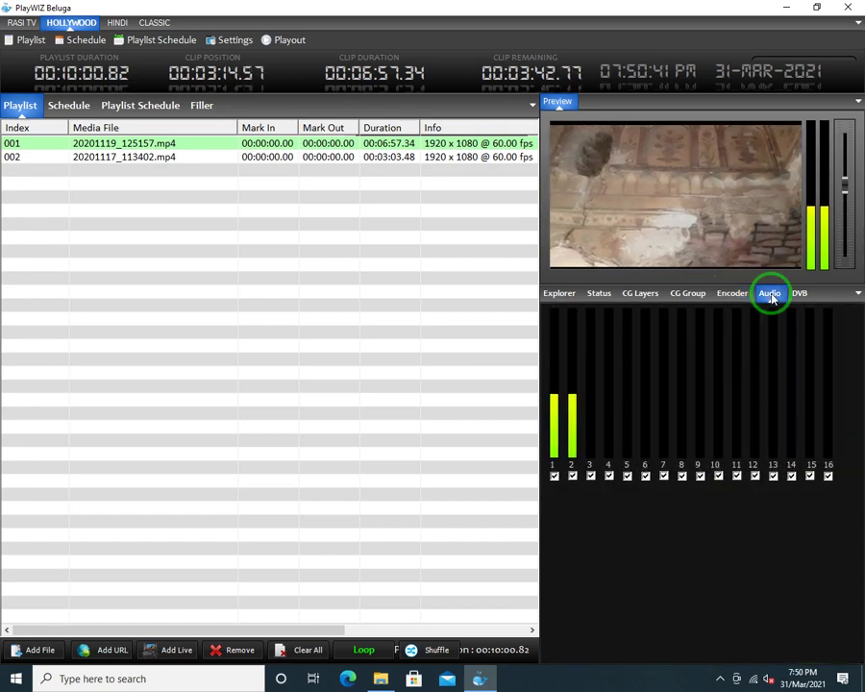
left_click(799, 294)
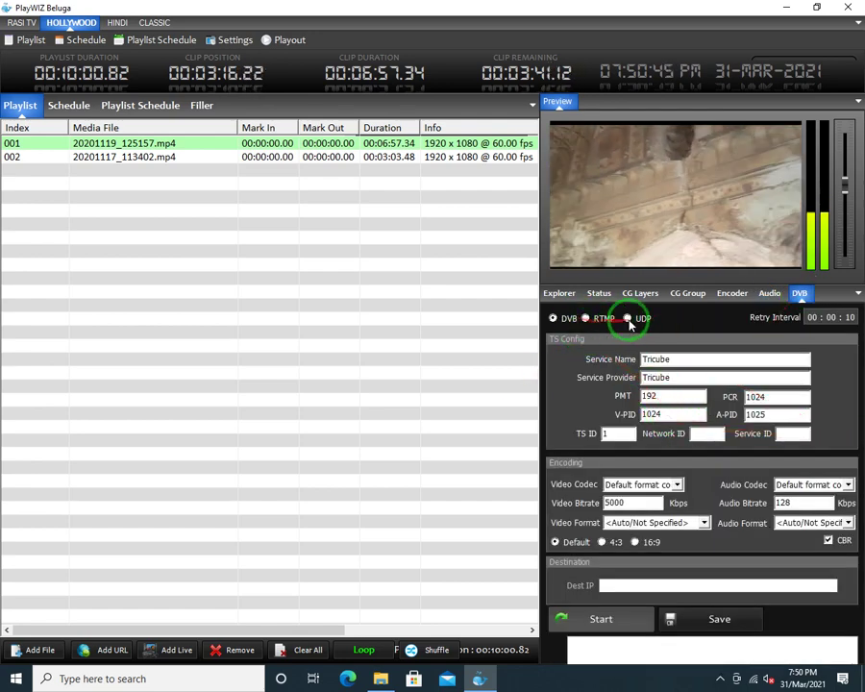
left_click(769, 294)
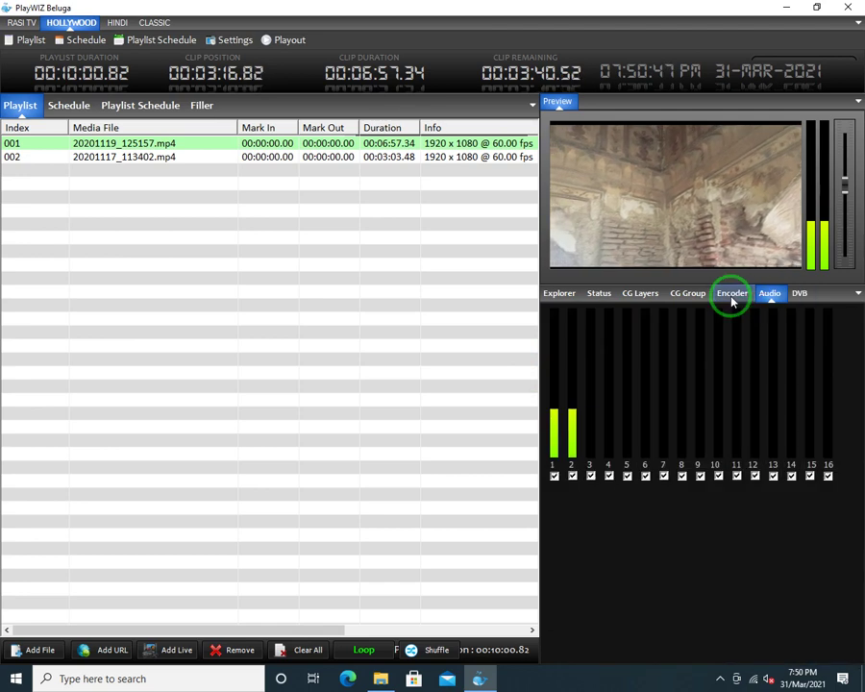
left_click(731, 295)
left_click(688, 294)
left_click(634, 295)
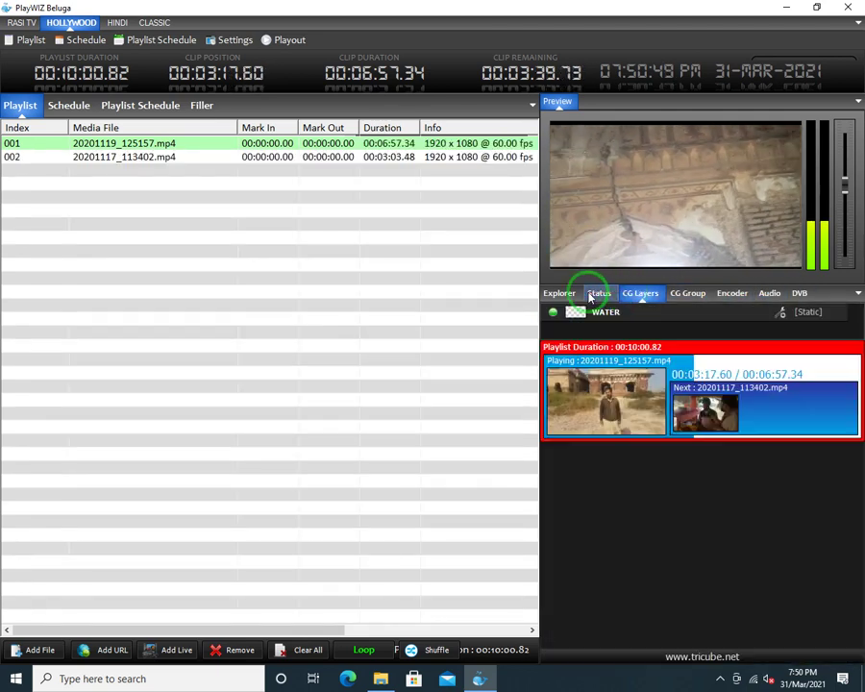
left_click(596, 295)
left_click(559, 296)
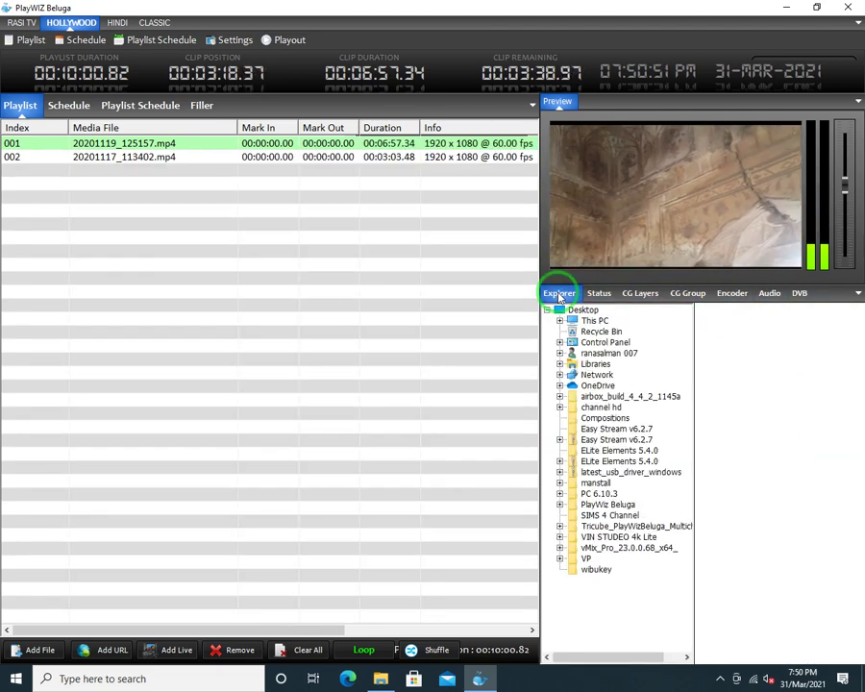
Switch to the PlayWizBeluga folder in File Explorer, launch the CG application with permission to make changes, and minimize the folder
left_click(788, 8)
left_click(381, 678)
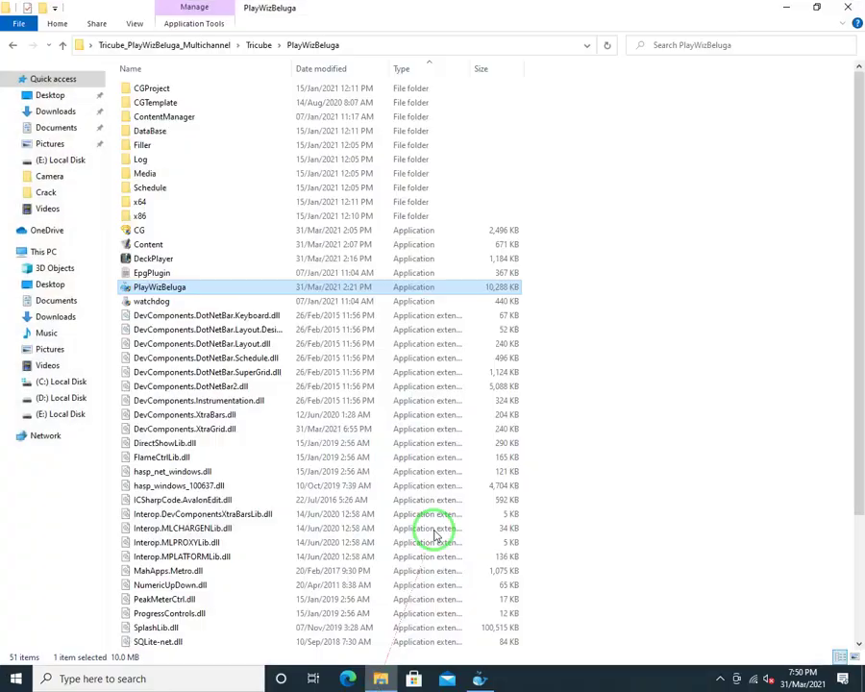
left_click(131, 230)
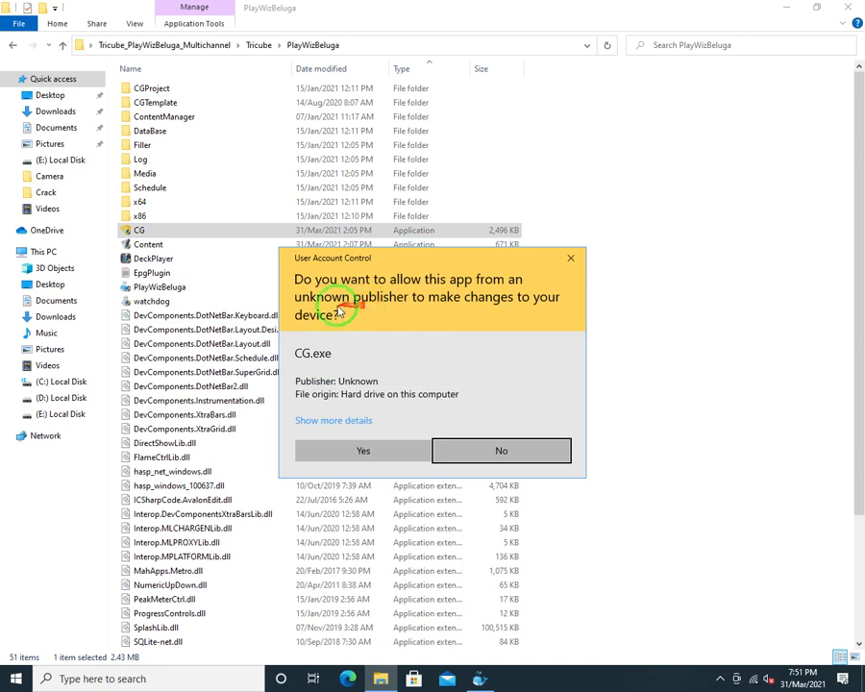
left_click(348, 452)
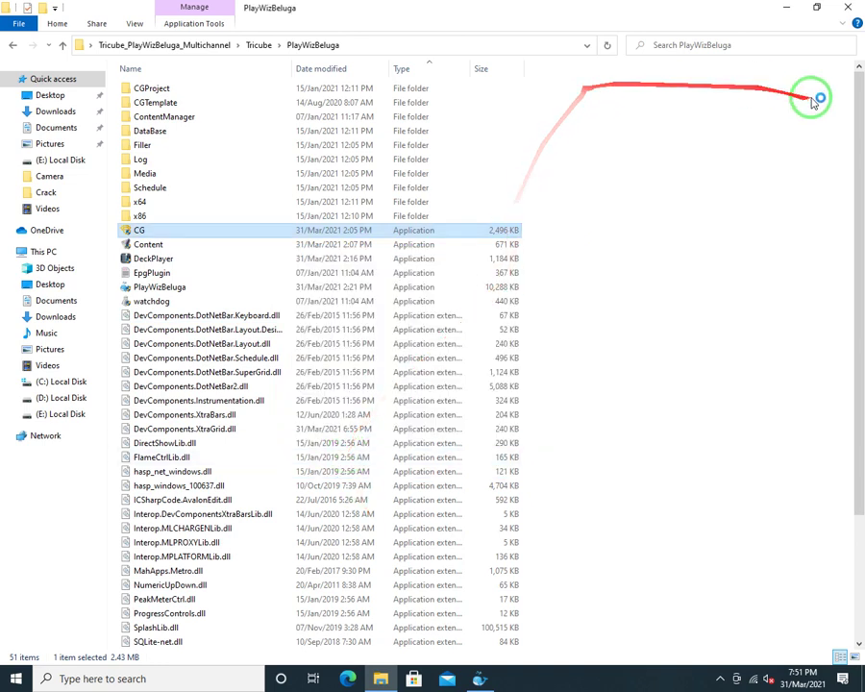
left_click(788, 9)
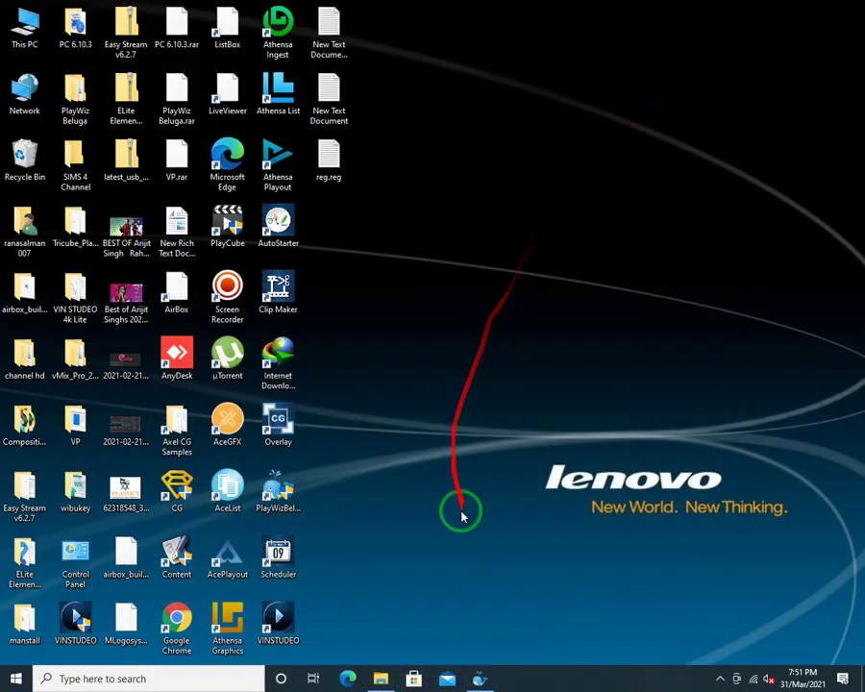
Switch to the CG Editor, maximize it to examine its toolbox and saved compositions, and close it
left_click(478, 678)
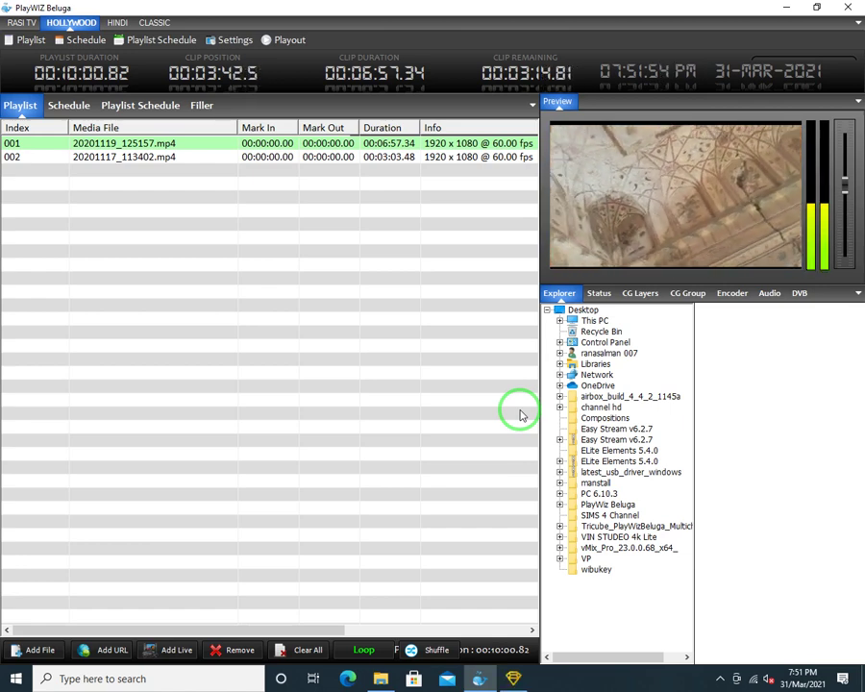
left_click(512, 679)
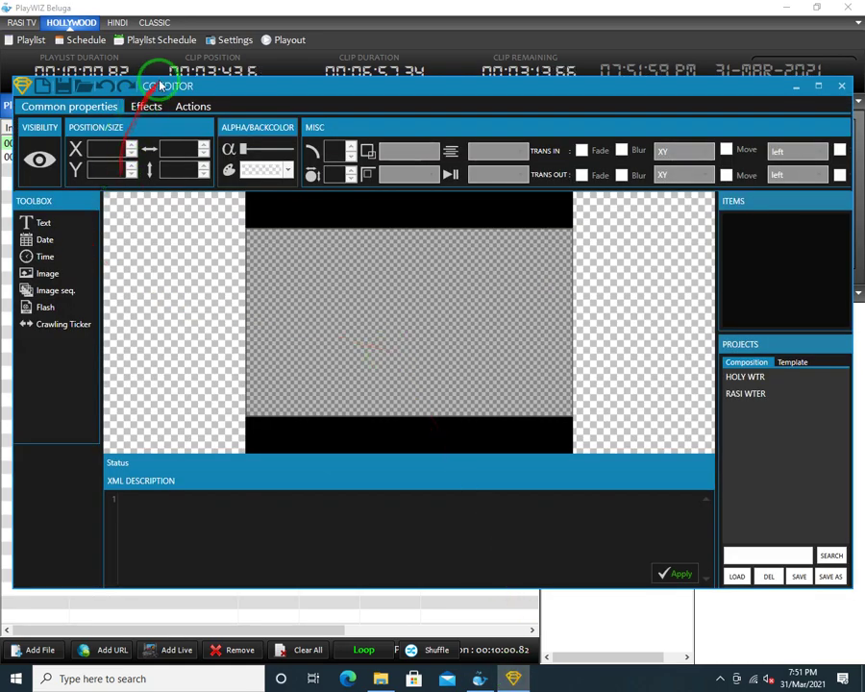
double_click(255, 94)
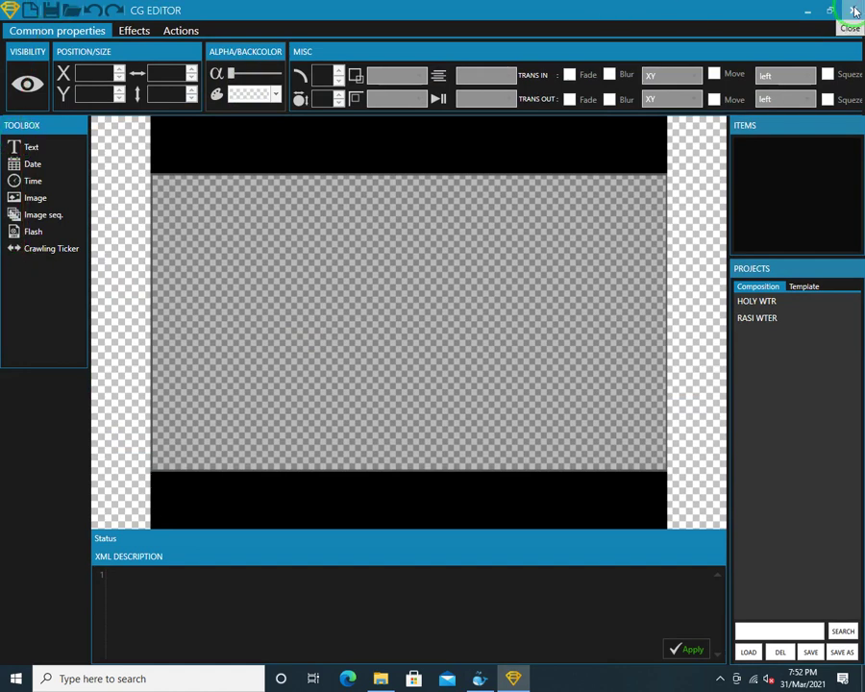
left_click(854, 11)
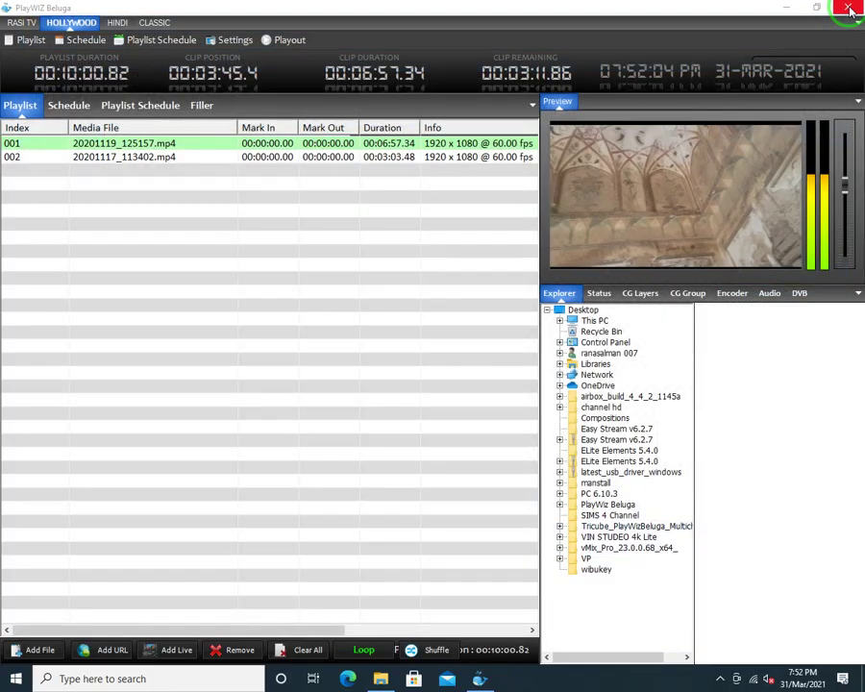
left_click(720, 679)
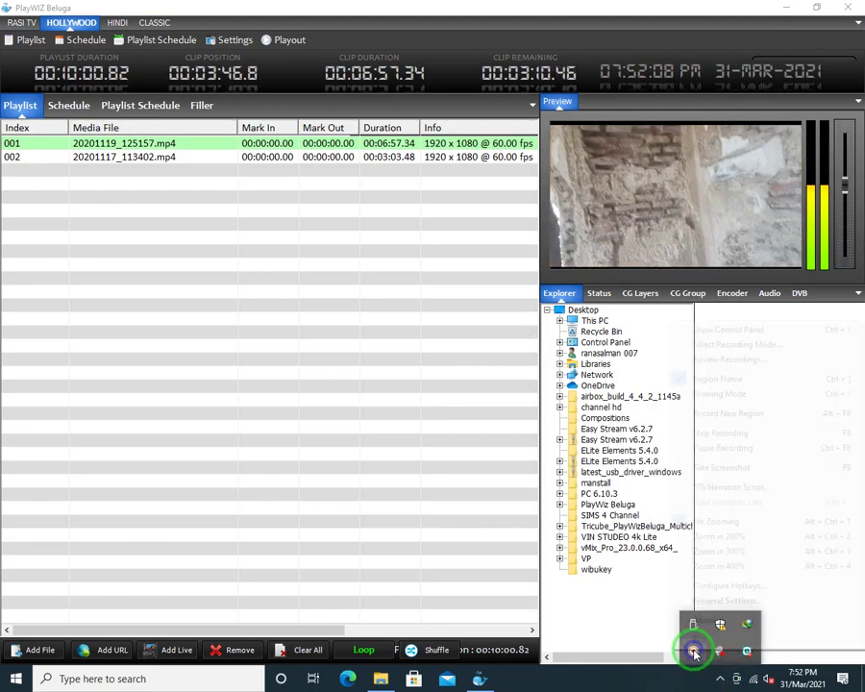
right_click(694, 653)
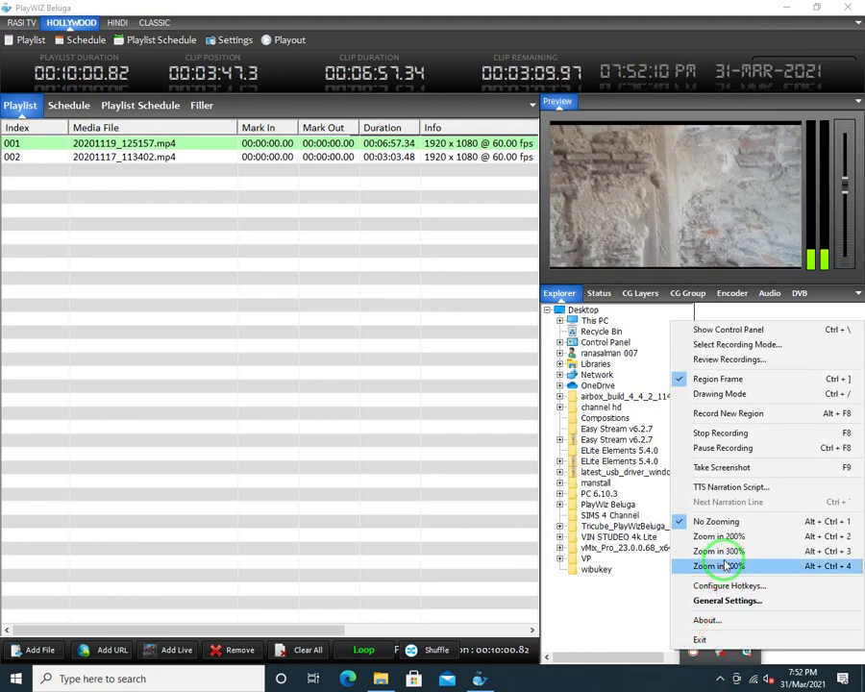
left_click(723, 467)
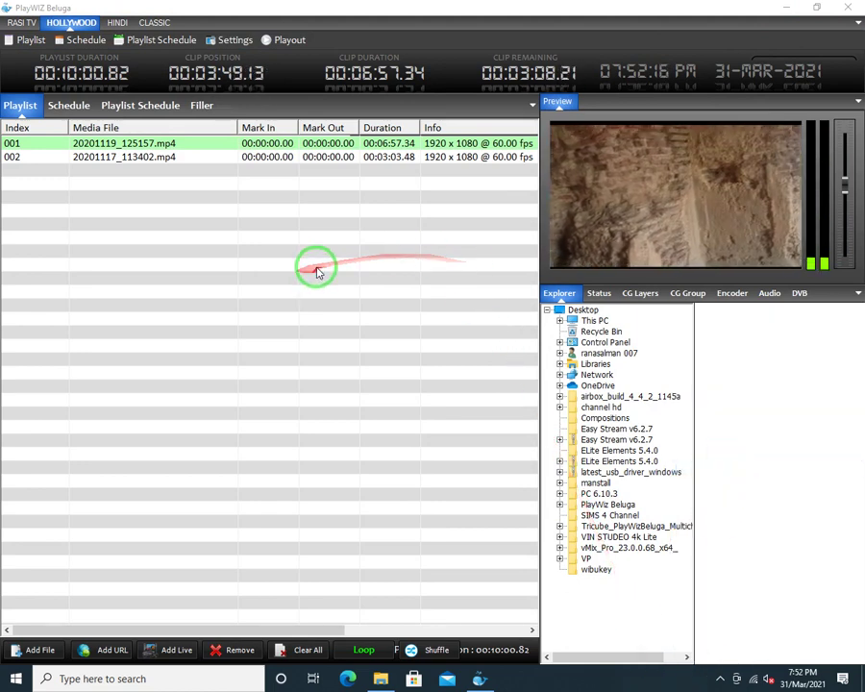
Check the HOLLYWOOD channel's playback status and close PlayWIZ Beluga
left_click(601, 294)
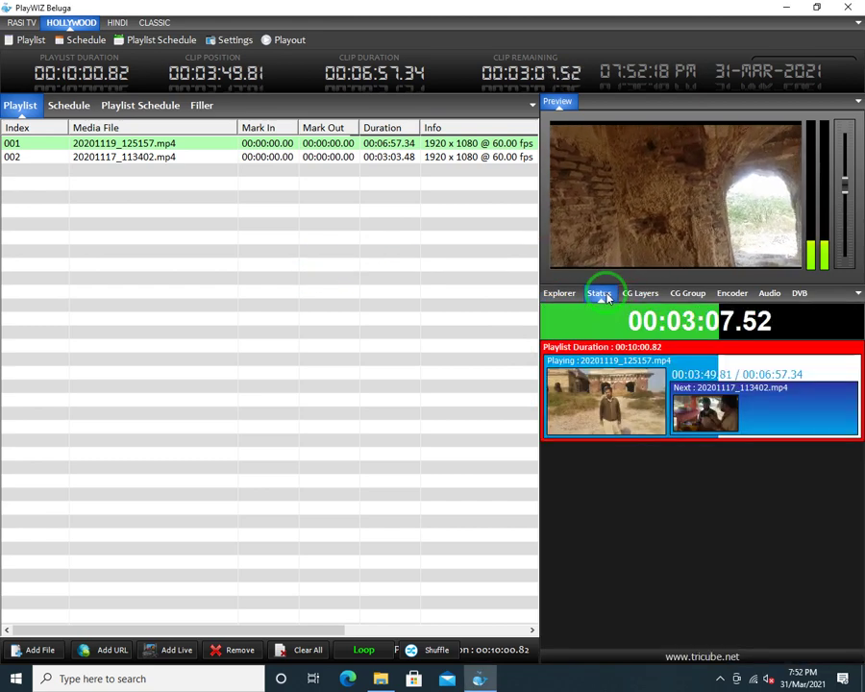
left_click(825, 375)
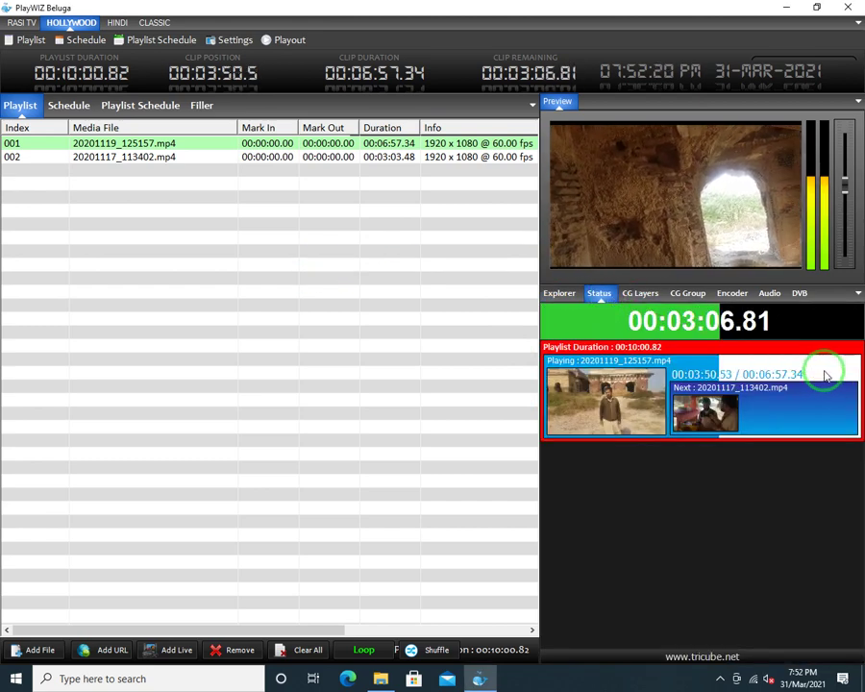
left_click(798, 57)
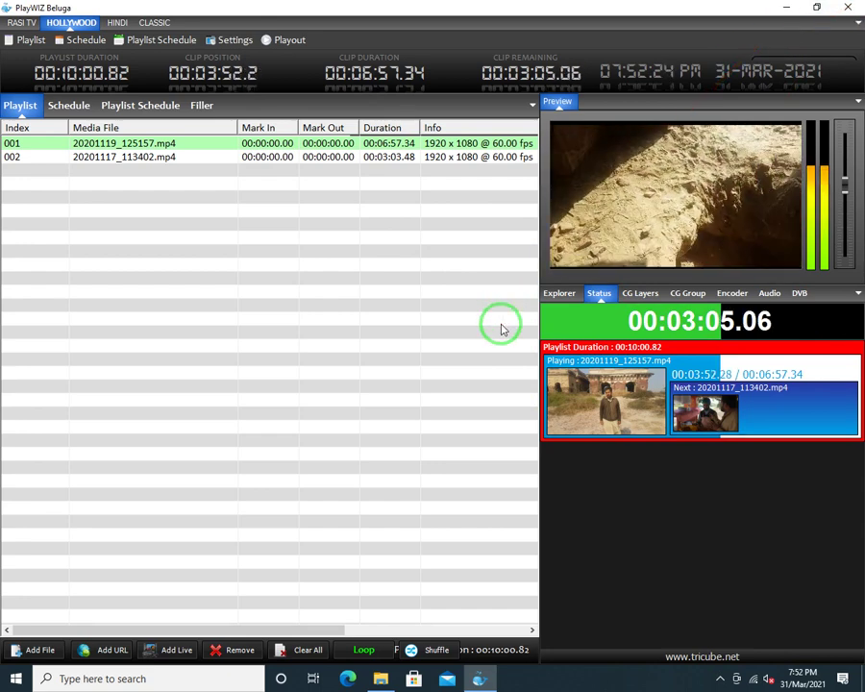
left_click(849, 8)
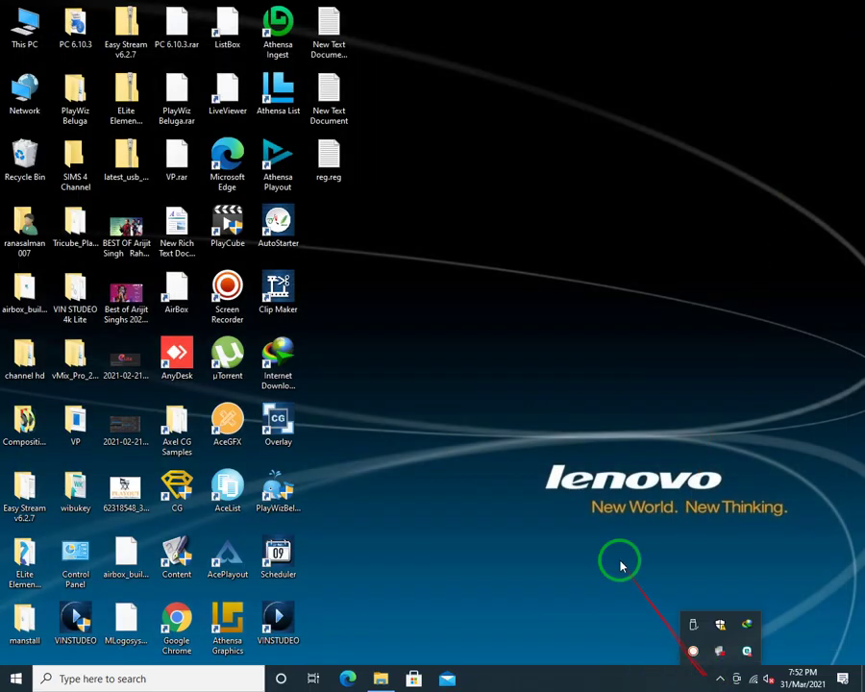
right_click(690, 651)
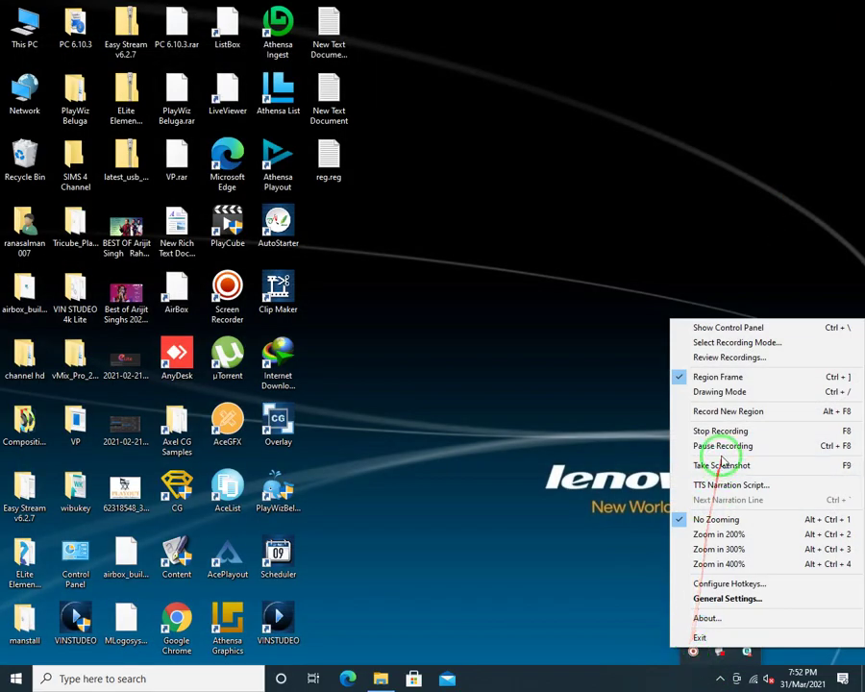